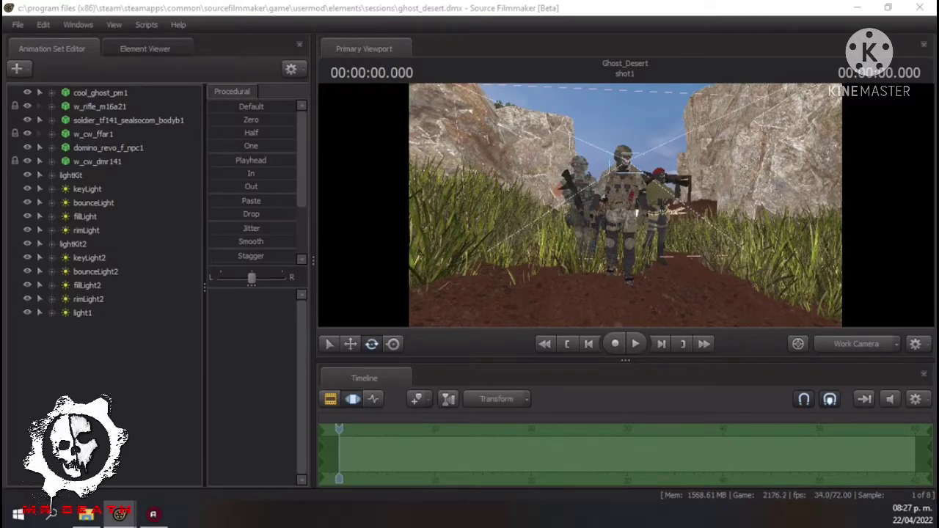
Set the sikorsky_mh-53j_pave_low_iii1 helicopter's main rotor body group to mwpl_main_rotor_blur.smd and its tail rotor to the blurred version.
{"action": "key", "text": "w"}
{"action": "left_click_drag", "start_coordinate": [792, 290], "coordinate": [778, 290]}
{"action": "left_click", "coordinate": [118, 327]}
{"action": "right_click", "coordinate": [115, 327]}
{"action": "mouse_move", "coordinate": [220, 287]}
{"action": "mouse_move", "coordinate": [296, 313]}
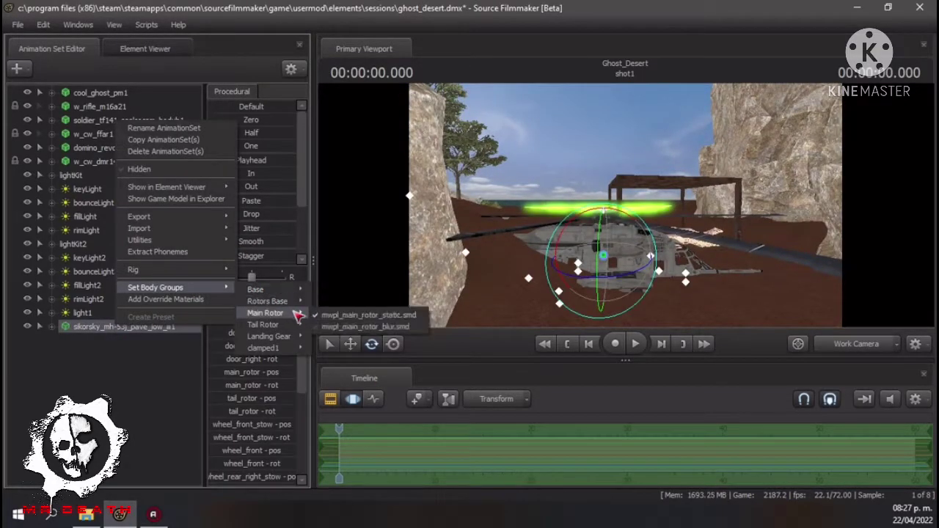
{"action": "left_click", "coordinate": [327, 325]}
{"action": "right_click", "coordinate": [137, 326]}
{"action": "mouse_move", "coordinate": [236, 493]}
{"action": "mouse_move", "coordinate": [293, 497]}
{"action": "left_click", "coordinate": [374, 507]}
Raise the helicopter off the ground into the sky above the wooden shelter.
{"action": "left_click", "coordinate": [895, 344]}
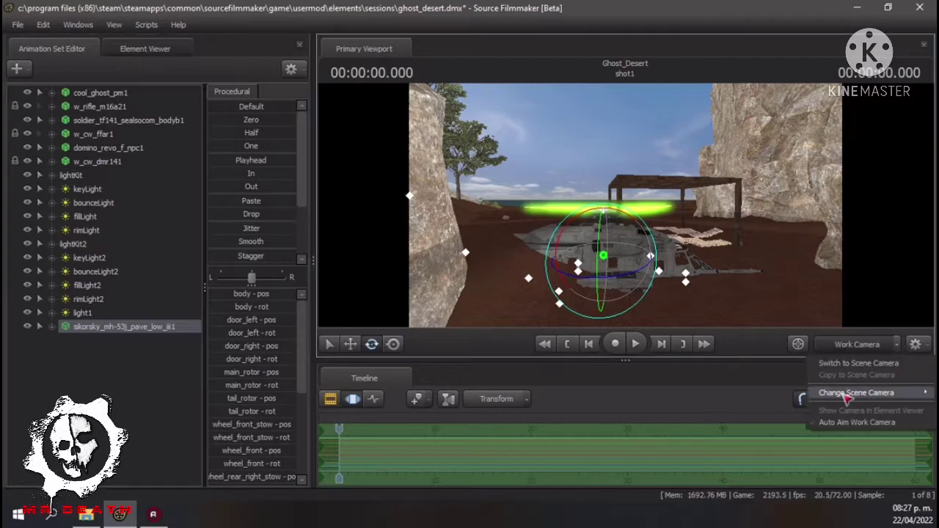
{"action": "left_click", "coordinate": [847, 360]}
{"action": "left_click", "coordinate": [854, 344]}
{"action": "left_click_drag", "start_coordinate": [819, 299], "coordinate": [816, 292]}
{"action": "key", "text": "w"}
{"action": "left_click_drag", "start_coordinate": [602, 229], "coordinate": [623, 87]}
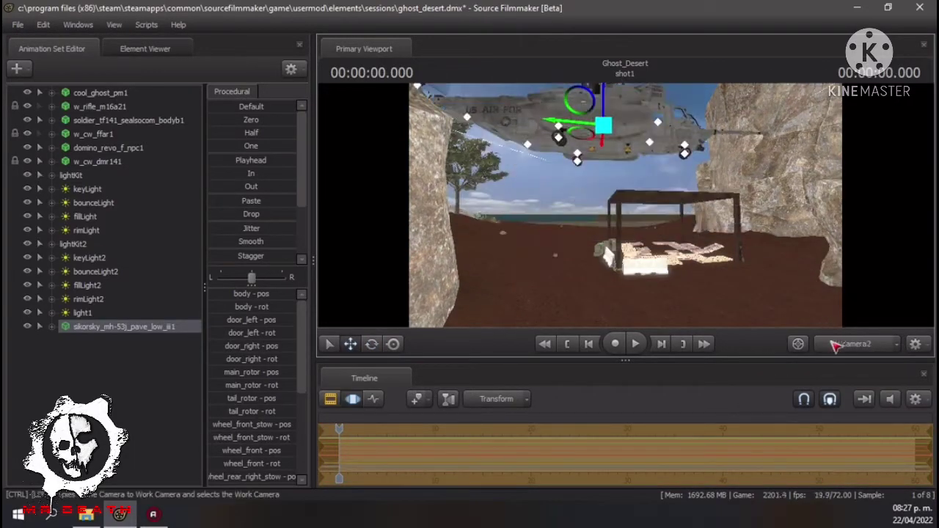
Rotate and shift the helicopter so it hovers behind the soldiers' heads as framed by camera2.
{"action": "left_click", "coordinate": [834, 345]}
{"action": "left_click", "coordinate": [842, 339]}
{"action": "left_click", "coordinate": [372, 344]}
{"action": "mouse_move", "coordinate": [588, 149]}
{"action": "left_mouse_down"}
{"action": "mouse_move", "coordinate": [534, 134]}
{"action": "mouse_move", "coordinate": [586, 128]}
{"action": "mouse_move", "coordinate": [580, 149]}
{"action": "left_mouse_up"}
{"action": "left_click", "coordinate": [843, 344]}
{"action": "left_click", "coordinate": [350, 344]}
{"action": "left_click_drag", "start_coordinate": [535, 124], "coordinate": [597, 138]}
{"action": "key", "text": "e"}
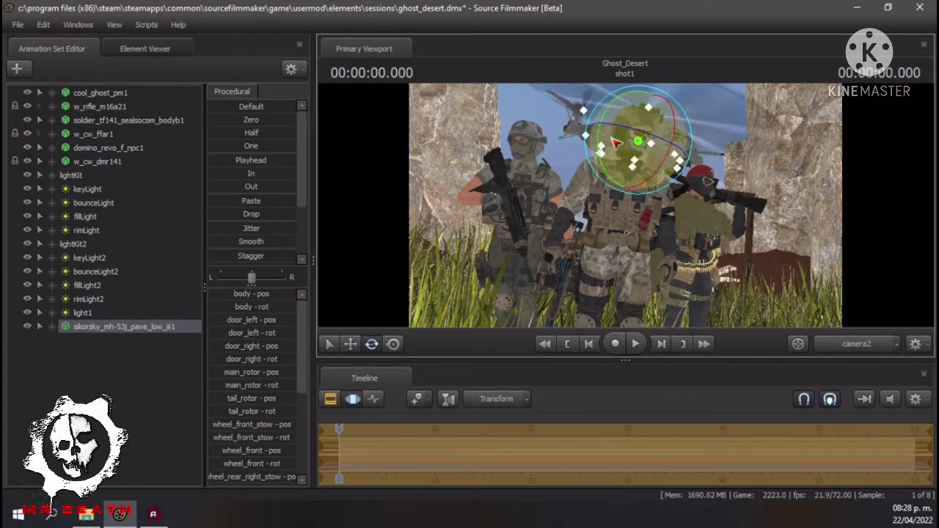
Move the sikorsky_mh-53j_pave_low_iii1 animation set directly above lightKit in the list.
{"action": "left_click", "coordinate": [134, 367]}
{"action": "left_click_drag", "start_coordinate": [130, 329], "coordinate": [98, 173]}
{"action": "left_click", "coordinate": [120, 358]}
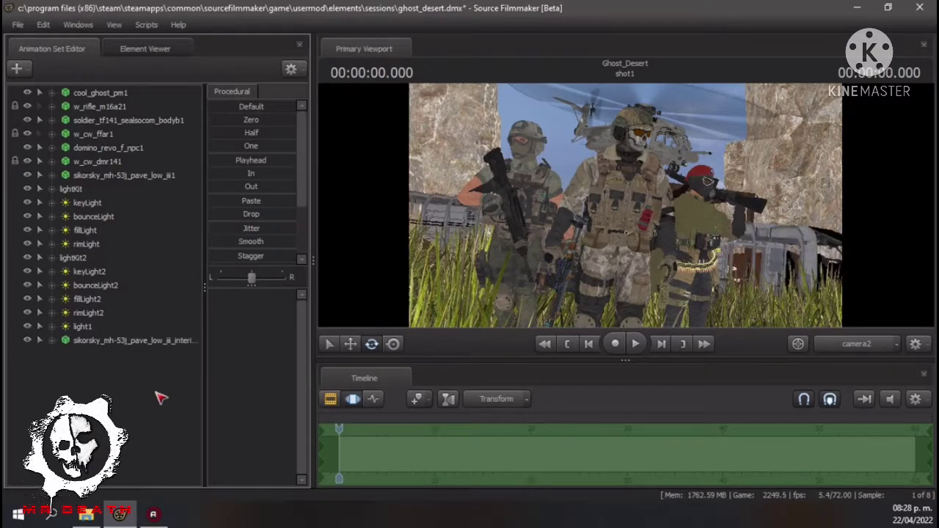
Move the helicopter interior's animation set directly below the helicopter's own set.
{"action": "left_click", "coordinate": [52, 340]}
{"action": "left_click", "coordinate": [65, 354]}
{"action": "left_click_drag", "start_coordinate": [96, 341], "coordinate": [112, 260]}
Expand both helicopter models' Unknown groups and lock the interior's body bone to the helicopter's body bone.
{"action": "left_click", "coordinate": [51, 175]}
{"action": "left_click", "coordinate": [65, 189]}
{"action": "left_click_drag", "start_coordinate": [224, 120], "coordinate": [366, 167]}
{"action": "left_click", "coordinate": [66, 244]}
{"action": "left_click", "coordinate": [66, 258]}
{"action": "left_click", "coordinate": [66, 189]}
{"action": "left_click", "coordinate": [66, 203]}
{"action": "scroll", "coordinate": [85, 197], "scroll_direction": "down", "scroll_amount": 3}
{"action": "left_click_drag", "start_coordinate": [96, 93], "coordinate": [90, 309]}
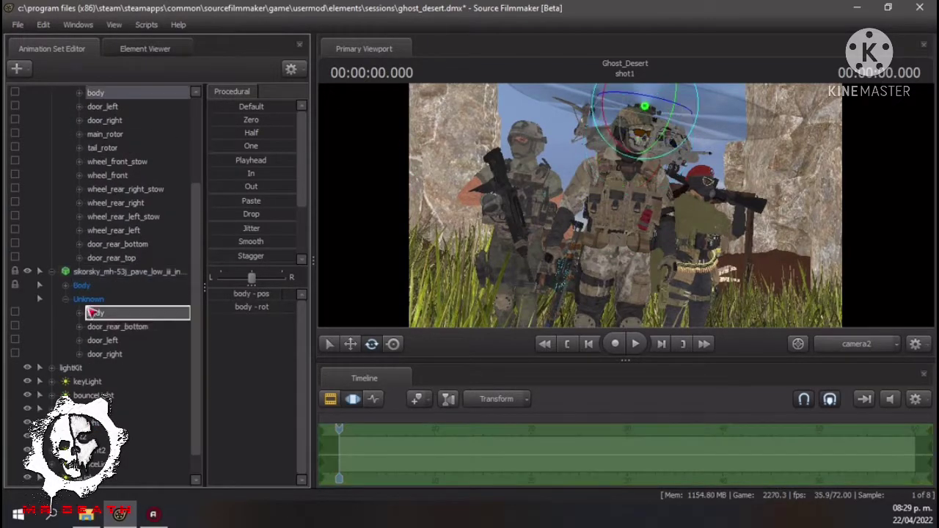
Lock the interior's door_rear_bottom, door_left and door_right bones to the helicopter's matching door bones.
{"action": "left_click_drag", "start_coordinate": [121, 245], "coordinate": [124, 327]}
{"action": "scroll", "coordinate": [128, 166], "scroll_direction": "up", "scroll_amount": 1}
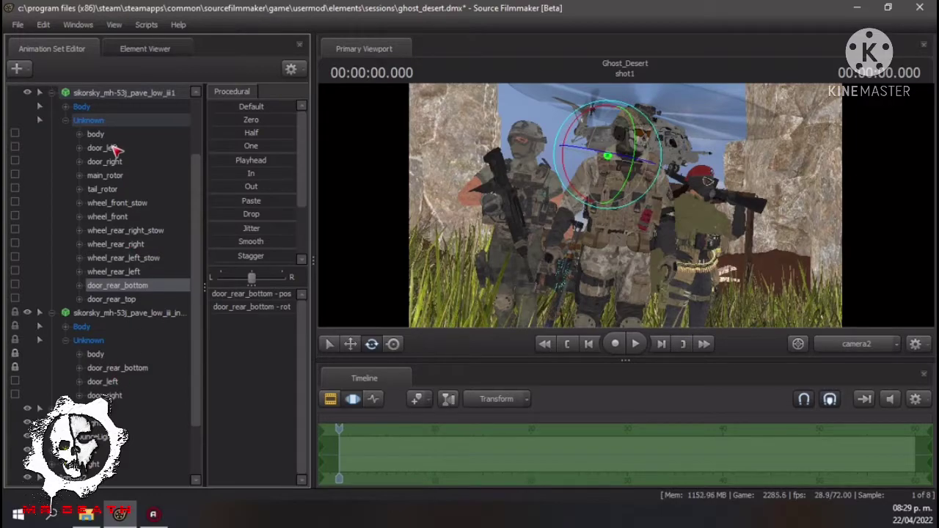
{"action": "left_click", "coordinate": [116, 148]}
{"action": "left_click_drag", "start_coordinate": [116, 163], "coordinate": [107, 394]}
Collapse the bone lists of both helicopter models and save the session.
{"action": "left_click", "coordinate": [65, 340]}
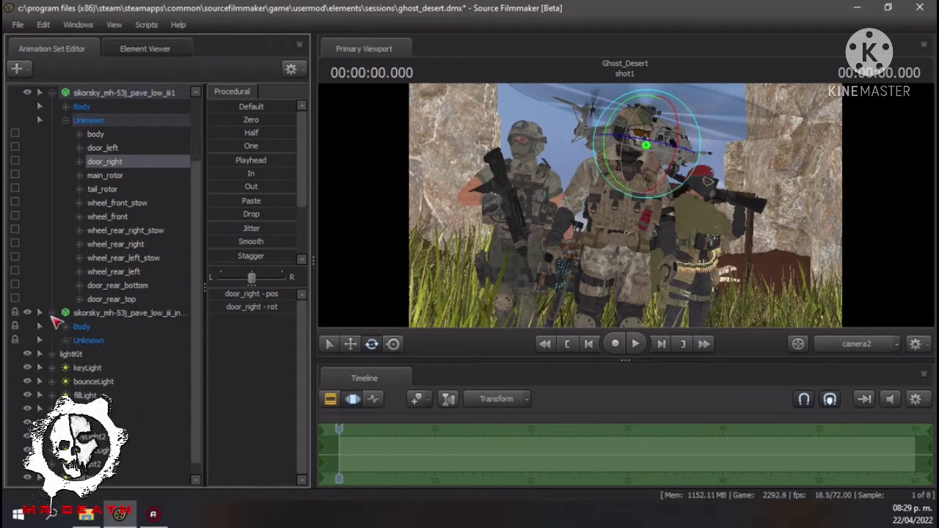
{"action": "left_click", "coordinate": [53, 313]}
{"action": "left_click", "coordinate": [65, 134]}
{"action": "left_click", "coordinate": [52, 175]}
{"action": "left_click", "coordinate": [100, 365]}
{"action": "key", "text": "ctrl+s"}
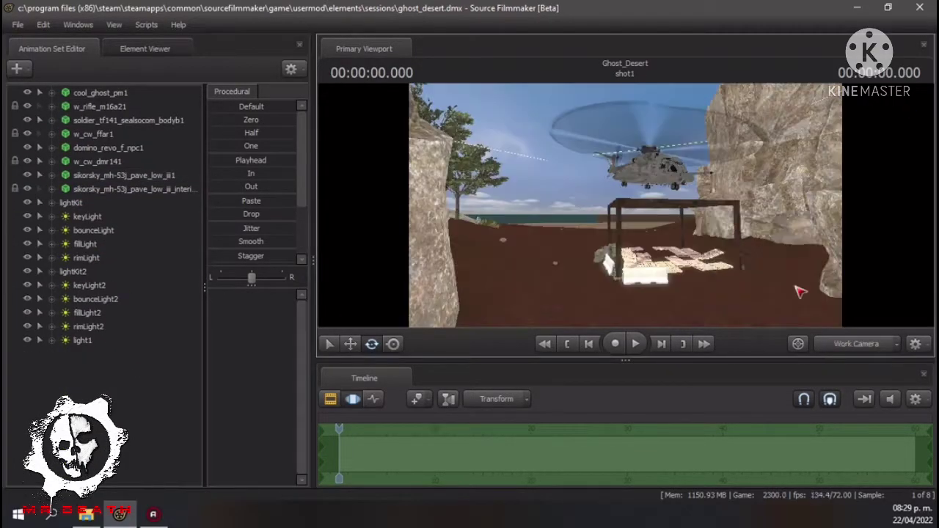
Set up a poster export to C:\Users\Windows\Pictures\Wallpaper in PNG format with an image width of 4000 pixels.
{"action": "left_click", "coordinate": [18, 25]}
{"action": "mouse_move", "coordinate": [94, 163]}
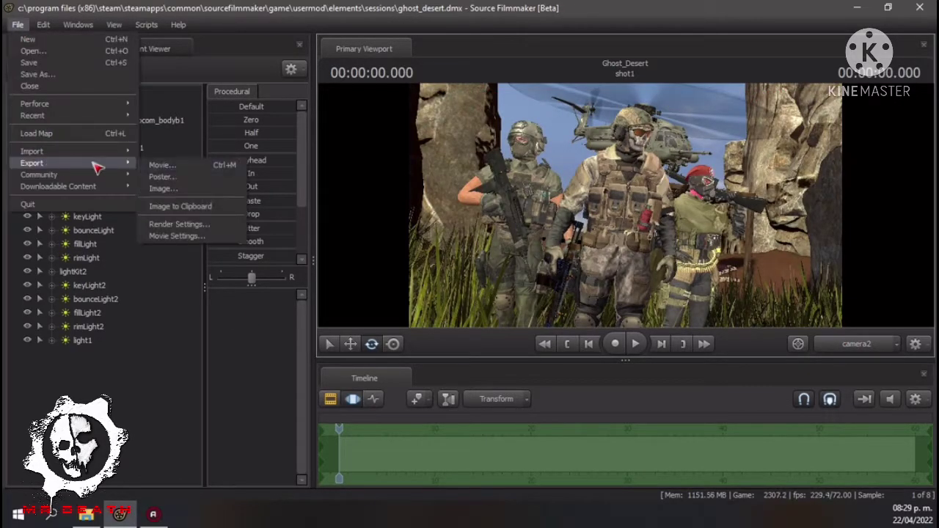
{"action": "left_click", "coordinate": [160, 176]}
{"action": "left_click_drag", "start_coordinate": [622, 192], "coordinate": [252, 203]}
{"action": "type", "text": "C:\\Users\\Windows\\Pictures\\Wallpaper"}
{"action": "left_click", "coordinate": [370, 217]}
{"action": "left_click", "coordinate": [385, 228]}
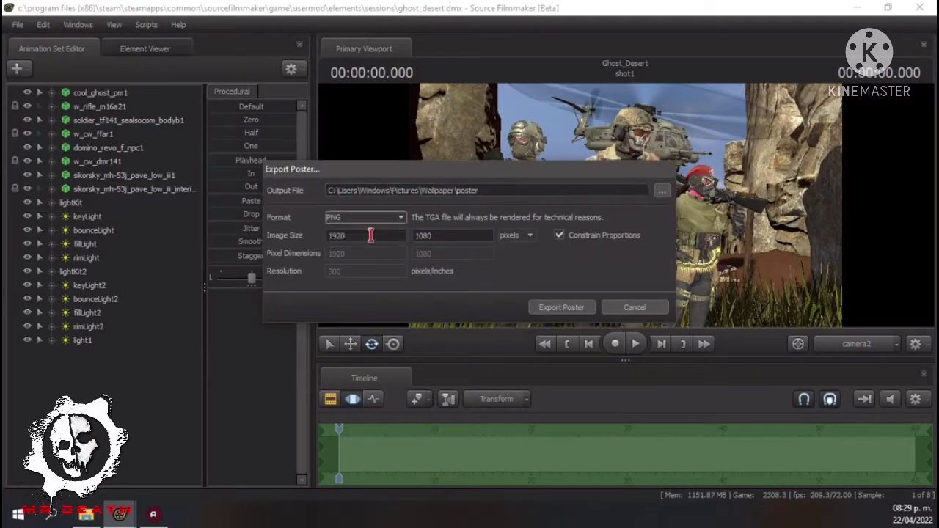
{"action": "left_click_drag", "start_coordinate": [371, 236], "coordinate": [272, 234]}
{"action": "type", "text": "4000"}
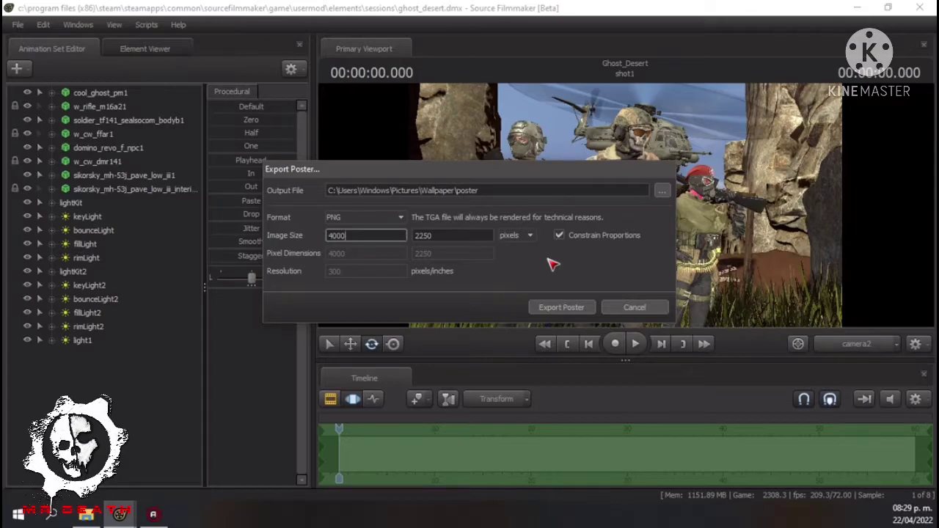
Replace the file name "poster" in the output path with Wild_Dogs and export the poster.
{"action": "left_click", "coordinate": [523, 190]}
{"action": "key", "text": "BackSpace"}
{"action": "key", "text": "BackSpace"}
{"action": "key", "text": "BackSpace"}
{"action": "key", "text": "BackSpace"}
{"action": "key", "text": "BackSpace"}
{"action": "key", "text": "BackSpace"}
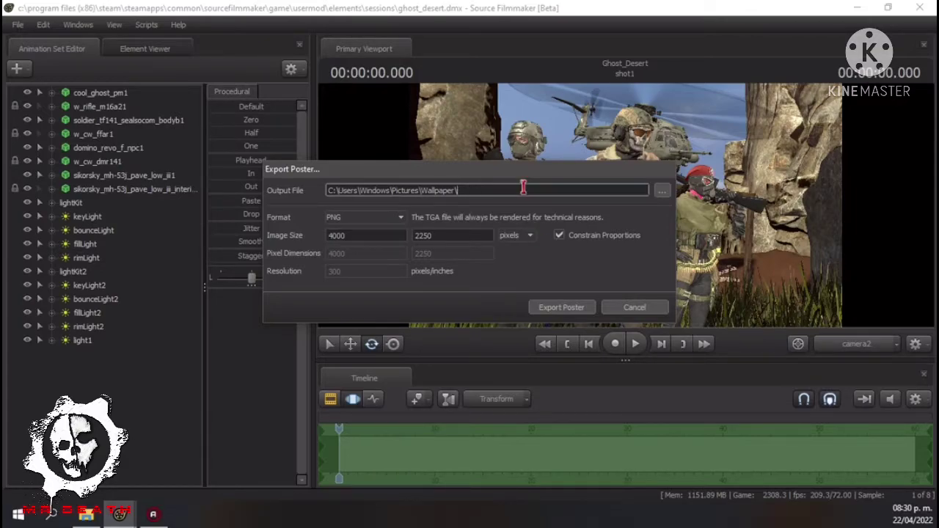
{"action": "left_click", "coordinate": [561, 308]}
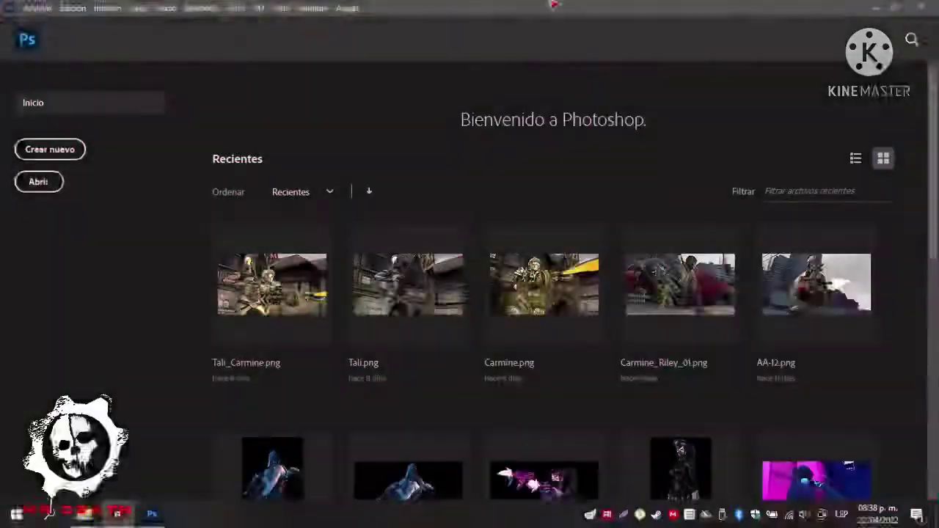
Switch to Photoshop and open Wild_Dogs.png from the Wallpaper folder, leaving its colour profile unmodified.
{"action": "left_click", "coordinate": [37, 8]}
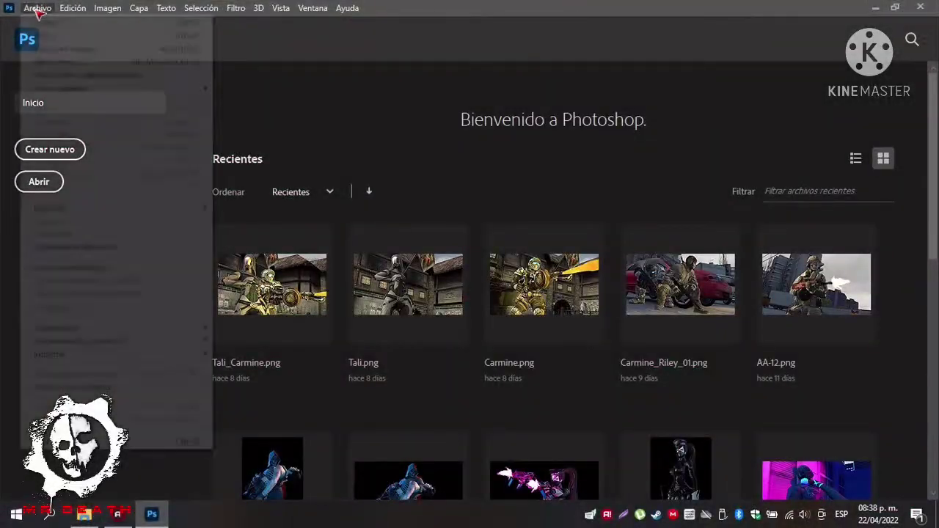
{"action": "left_click", "coordinate": [63, 36]}
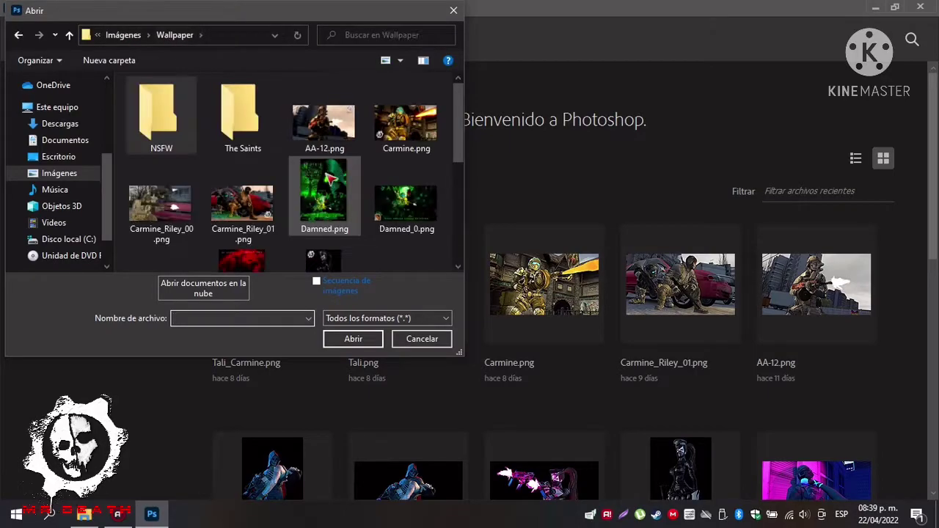
{"action": "scroll", "coordinate": [308, 206], "scroll_direction": "down", "scroll_amount": 5}
{"action": "double_click", "coordinate": [407, 139]}
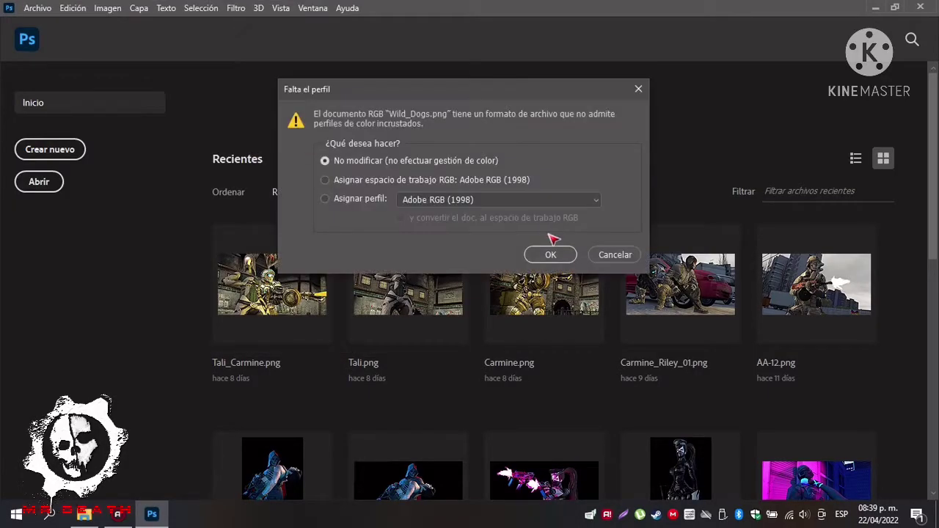
{"action": "left_click", "coordinate": [550, 253]}
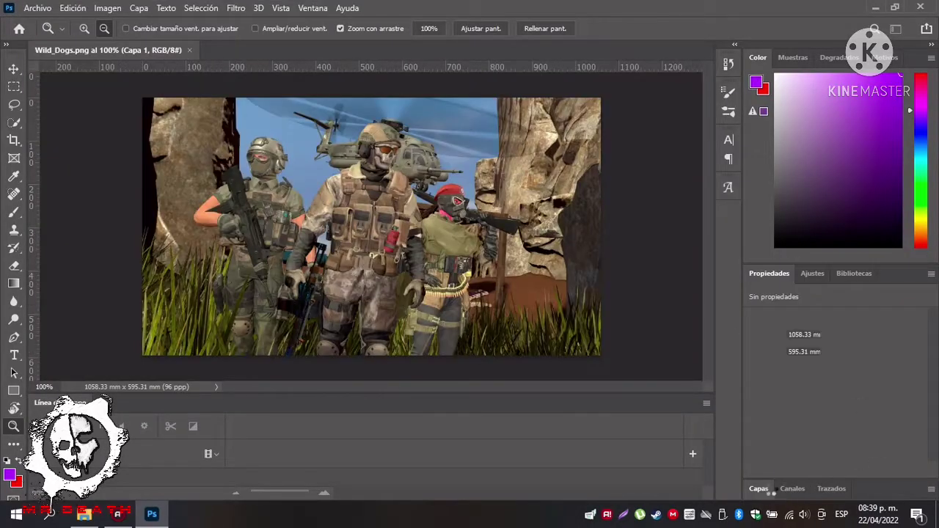
Apply a Color Lookup adjustment to the image using the 3DLUT file Crisp_Warm.look.
{"action": "left_click", "coordinate": [108, 8]}
{"action": "mouse_move", "coordinate": [269, 44]}
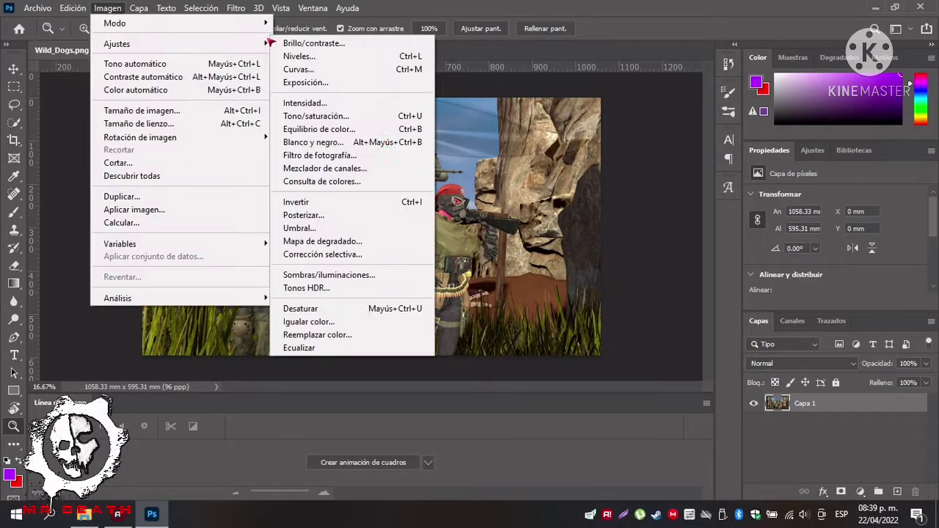
{"action": "left_click", "coordinate": [321, 182]}
{"action": "left_click", "coordinate": [697, 264]}
{"action": "left_click", "coordinate": [646, 103]}
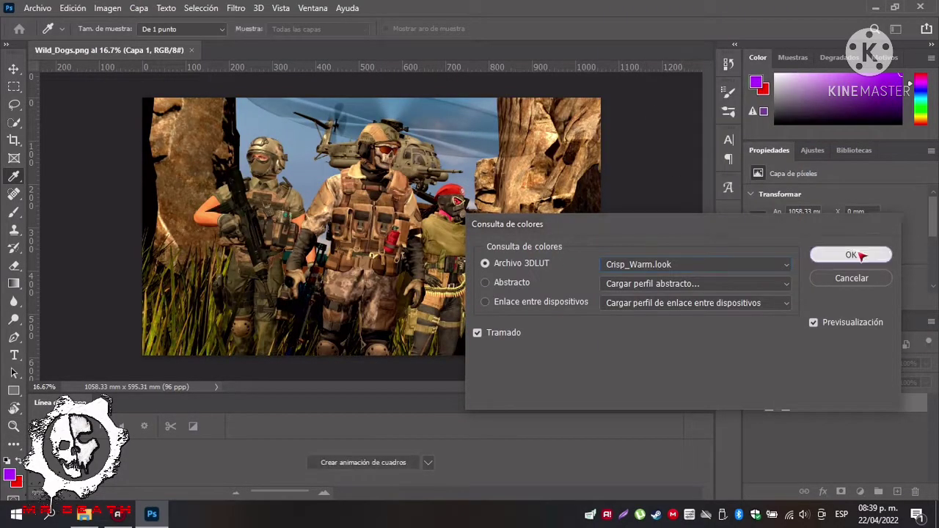
{"action": "left_click", "coordinate": [861, 255]}
Zoom in on the gas-masked soldier's pink neck and add a new empty layer above Capa 1.
{"action": "left_click", "coordinate": [84, 29]}
{"action": "left_click", "coordinate": [487, 226]}
{"action": "left_click", "coordinate": [487, 226]}
{"action": "left_click", "coordinate": [487, 226]}
{"action": "left_click", "coordinate": [487, 226]}
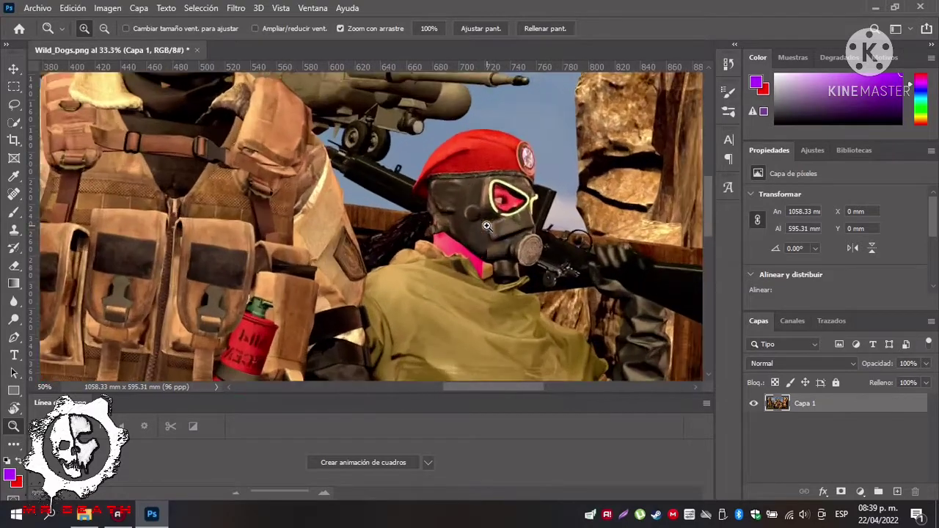
{"action": "left_click", "coordinate": [486, 226]}
{"action": "left_click", "coordinate": [486, 226]}
{"action": "left_click", "coordinate": [897, 492]}
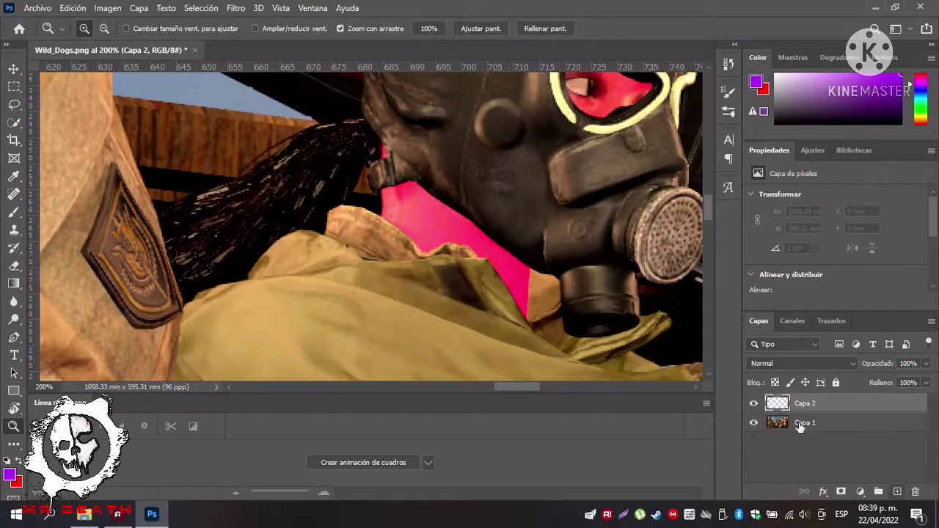
Select the pink neck area on Capa 1 with Quick Selection and make Capa 2 the active layer.
{"action": "left_click", "coordinate": [799, 425]}
{"action": "scroll", "coordinate": [403, 273], "scroll_direction": "up", "scroll_amount": 1}
{"action": "left_click", "coordinate": [14, 123]}
{"action": "left_click", "coordinate": [419, 222]}
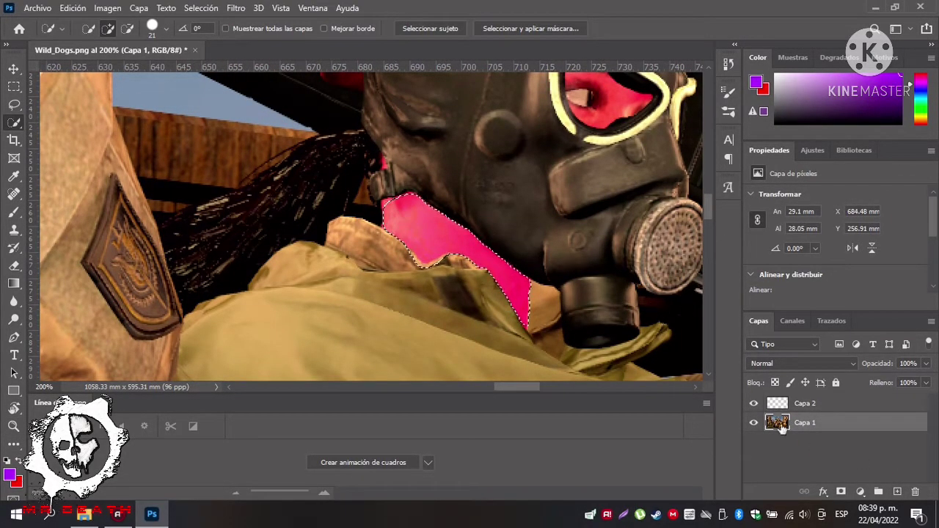
{"action": "key", "text": "alt+bracketright"}
{"action": "key", "text": "z"}
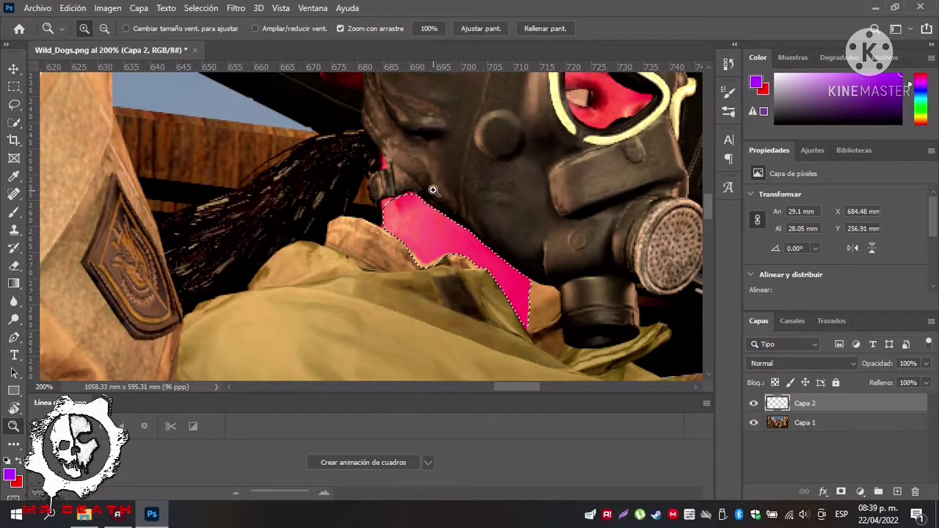
{"action": "left_click", "coordinate": [433, 190]}
Set the foreground colour to #fff0da and try brushing it over the selected neck area.
{"action": "key", "text": "b"}
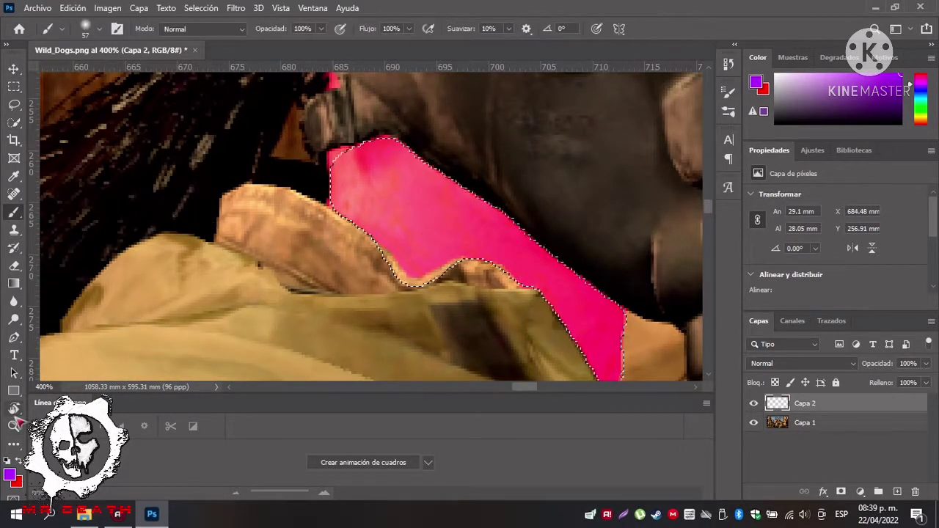
{"action": "left_click", "coordinate": [9, 475]}
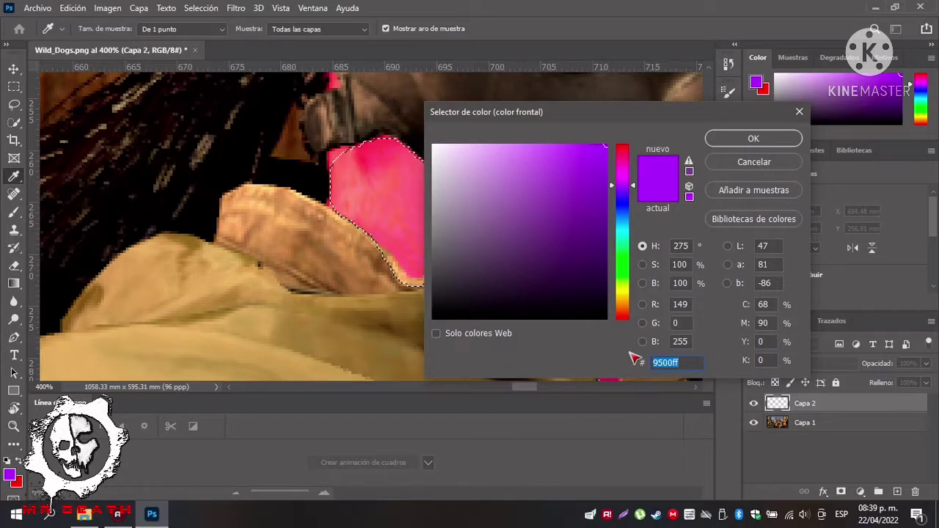
{"action": "type", "text": "fff0da"}
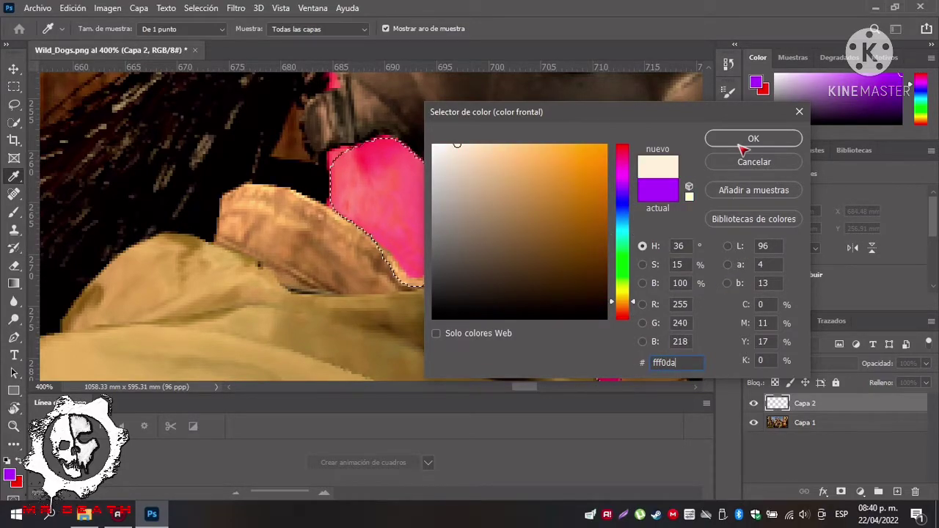
{"action": "key", "text": "BackSpace"}
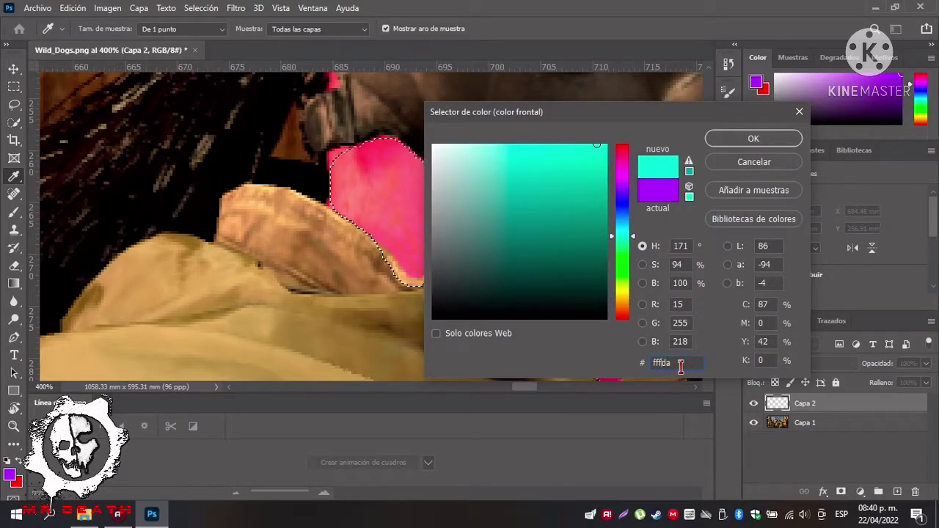
{"action": "type", "text": "0"}
{"action": "key", "text": "Return"}
{"action": "key", "text": "b"}
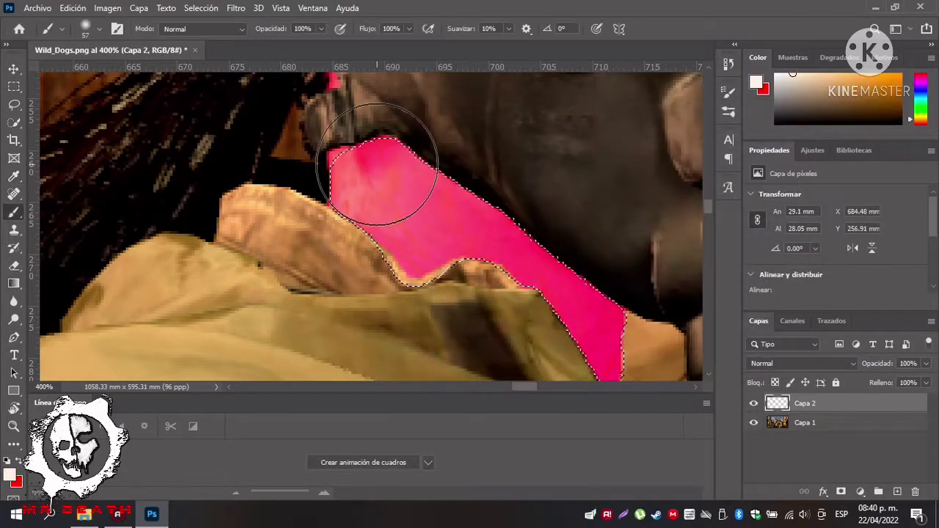
{"action": "mouse_move", "coordinate": [377, 168]}
{"action": "left_mouse_down"}
{"action": "mouse_move", "coordinate": [444, 176]}
{"action": "mouse_move", "coordinate": [578, 241]}
{"action": "mouse_move", "coordinate": [617, 283]}
{"action": "mouse_move", "coordinate": [622, 360]}
{"action": "mouse_move", "coordinate": [597, 281]}
{"action": "mouse_move", "coordinate": [377, 150]}
{"action": "mouse_move", "coordinate": [434, 149]}
{"action": "mouse_move", "coordinate": [464, 167]}
{"action": "left_mouse_up"}
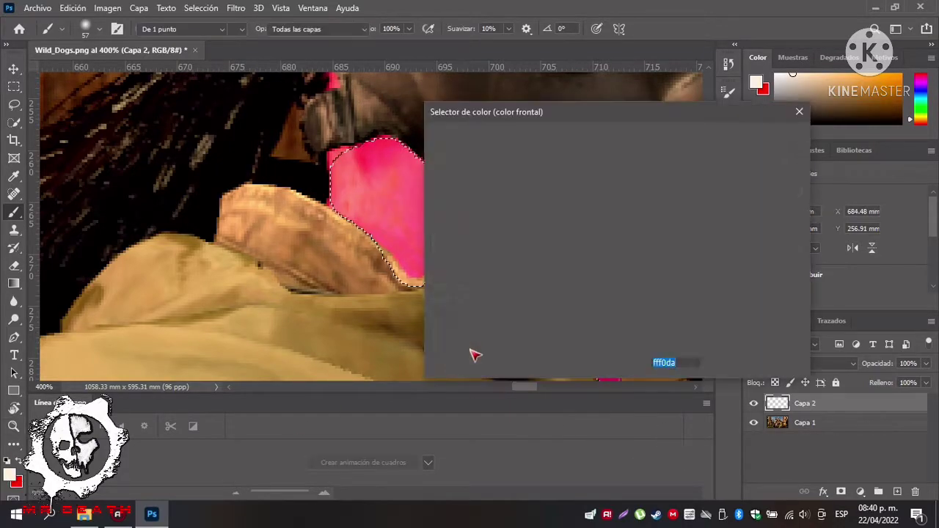
Set the foreground colour to #f6d5a5 and brush it over the selected neck area on Capa 2.
{"action": "type", "text": "0f6d5a"}
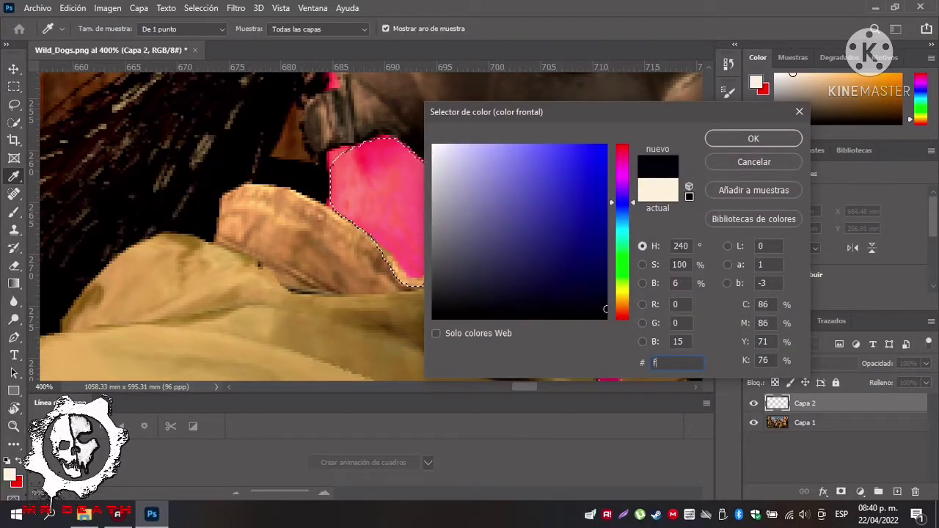
{"action": "type", "text": "f6d5a5"}
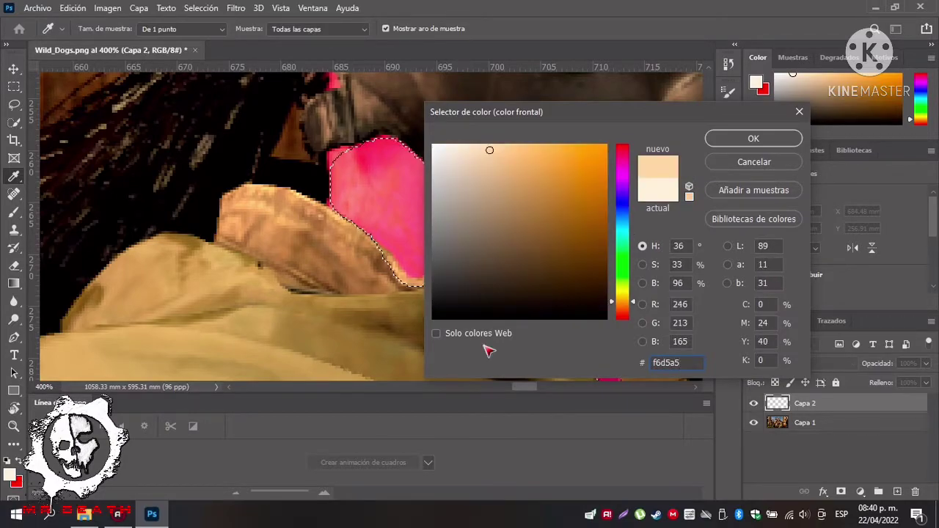
{"action": "left_click", "coordinate": [792, 142]}
{"action": "key", "text": "b"}
{"action": "scroll", "coordinate": [591, 287], "scroll_direction": "down", "scroll_amount": 2}
{"action": "mouse_move", "coordinate": [608, 305]}
{"action": "left_mouse_down"}
{"action": "mouse_move", "coordinate": [591, 286]}
{"action": "mouse_move", "coordinate": [601, 334]}
{"action": "mouse_move", "coordinate": [546, 227]}
{"action": "mouse_move", "coordinate": [421, 126]}
{"action": "mouse_move", "coordinate": [368, 106]}
{"action": "mouse_move", "coordinate": [537, 161]}
{"action": "mouse_move", "coordinate": [498, 170]}
{"action": "mouse_move", "coordinate": [630, 302]}
{"action": "mouse_move", "coordinate": [611, 306]}
{"action": "mouse_move", "coordinate": [495, 193]}
{"action": "mouse_move", "coordinate": [517, 152]}
{"action": "left_mouse_up"}
Replace the selection with a lasso outline around the lower neck and brush the skin colour over its remaining pink edges.
{"action": "scroll", "coordinate": [517, 153], "scroll_direction": "down", "scroll_amount": 1}
{"action": "key", "text": "l"}
{"action": "key", "text": "ctrl+d"}
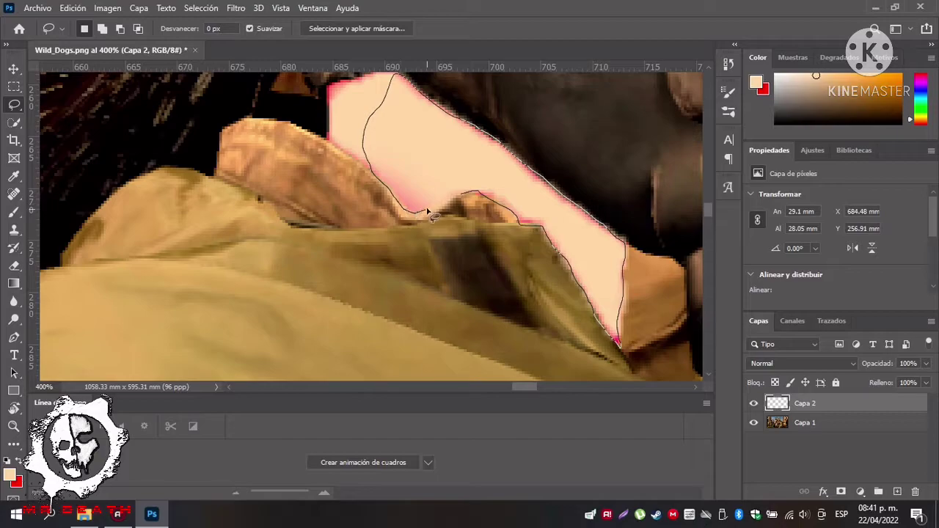
{"action": "left_click_drag", "start_coordinate": [482, 194], "coordinate": [481, 193]}
{"action": "key", "text": "b"}
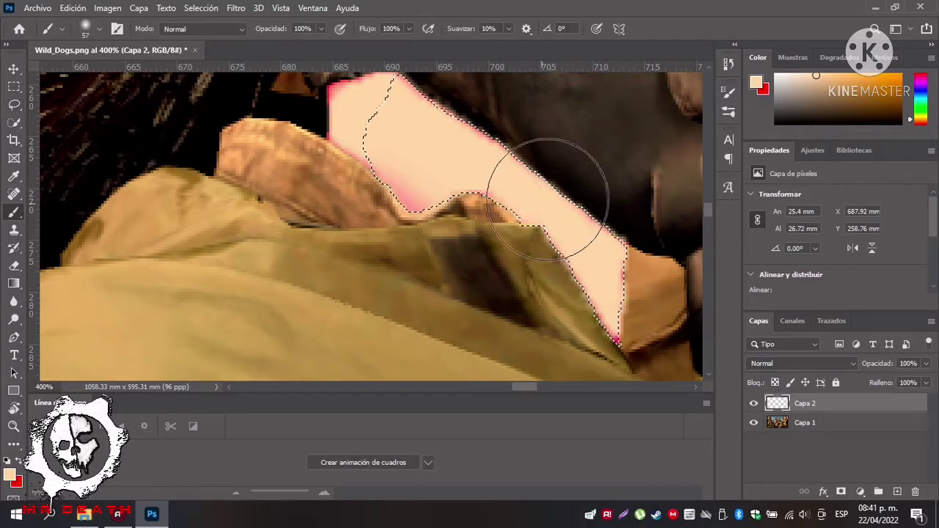
{"action": "mouse_move", "coordinate": [556, 199]}
{"action": "left_mouse_down"}
{"action": "mouse_move", "coordinate": [440, 183]}
{"action": "mouse_move", "coordinate": [383, 156]}
{"action": "mouse_move", "coordinate": [379, 110]}
{"action": "left_mouse_up"}
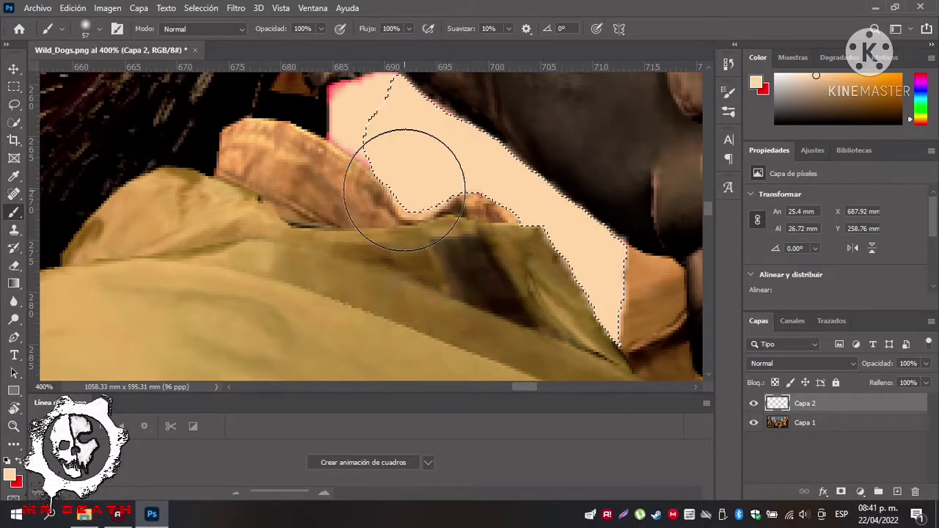
Lasso the upper end of the neck on Capa 2, brush the skin colour over its pink edges and clear the selection.
{"action": "key", "text": "ctrl+d"}
{"action": "scroll", "coordinate": [415, 222], "scroll_direction": "up", "scroll_amount": 5}
{"action": "key", "text": "l"}
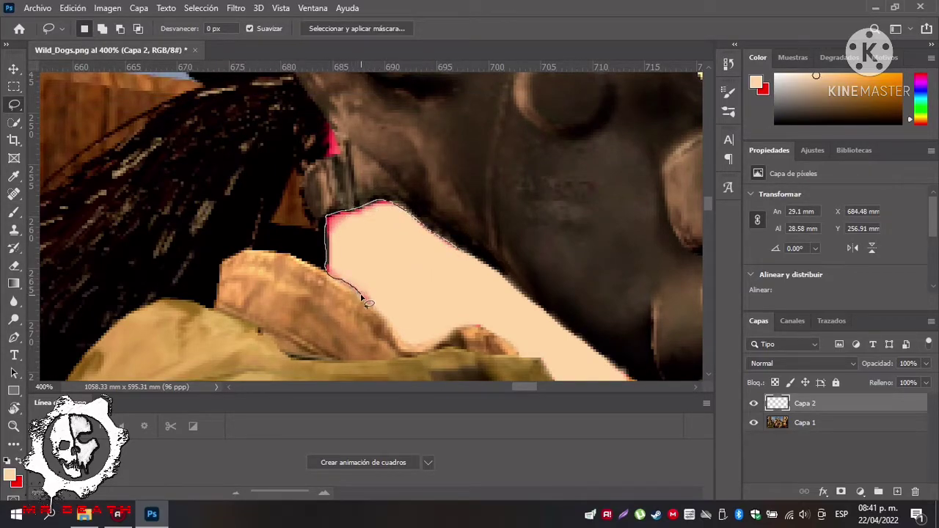
{"action": "left_click_drag", "start_coordinate": [451, 262], "coordinate": [455, 265]}
{"action": "key", "text": "b"}
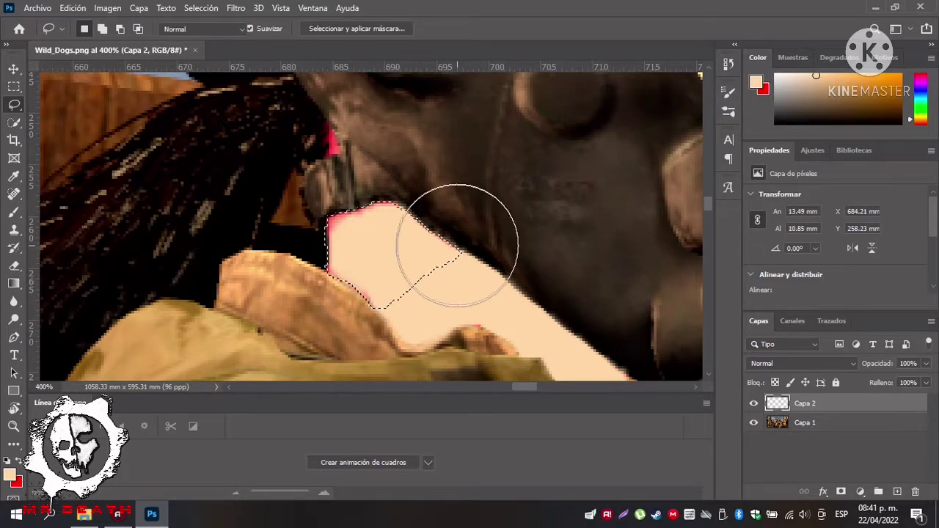
{"action": "mouse_move", "coordinate": [470, 220]}
{"action": "left_mouse_down"}
{"action": "mouse_move", "coordinate": [377, 241]}
{"action": "mouse_move", "coordinate": [395, 275]}
{"action": "mouse_move", "coordinate": [367, 251]}
{"action": "left_mouse_up"}
{"action": "key", "text": "ctrl+d"}
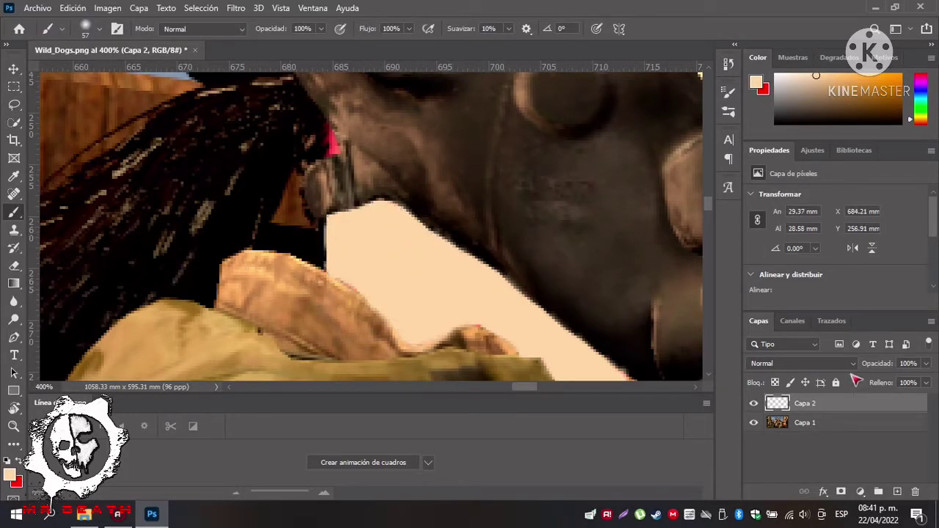
Lower the opacity of Capa 2 to 93%.
{"action": "left_click", "coordinate": [926, 364]}
{"action": "mouse_move", "coordinate": [921, 381]}
{"action": "left_mouse_down"}
{"action": "mouse_move", "coordinate": [909, 381]}
{"action": "mouse_move", "coordinate": [918, 381]}
{"action": "left_mouse_up"}
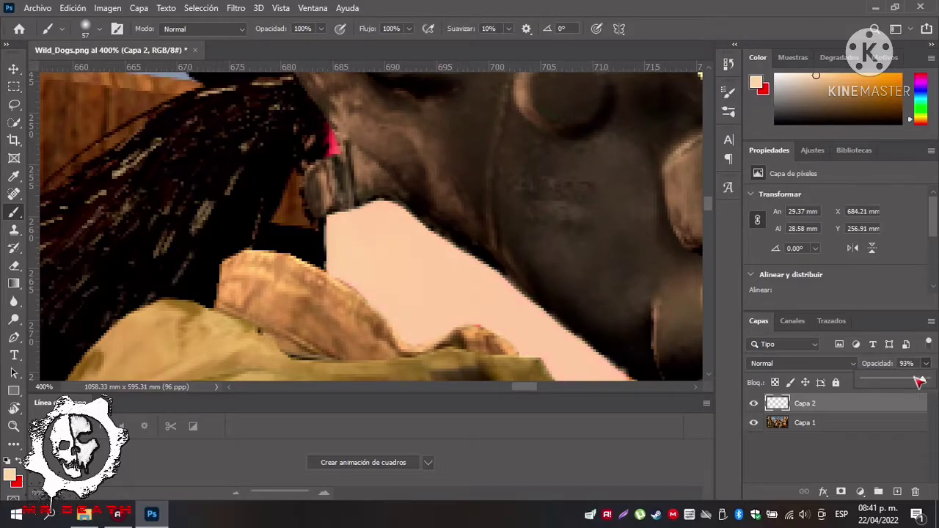
{"action": "scroll", "coordinate": [489, 260], "scroll_direction": "down", "scroll_amount": 5}
{"action": "scroll", "coordinate": [488, 260], "scroll_direction": "up", "scroll_amount": 1}
Sample the orange skin tone from the bare arm of the helmeted soldier with the rifle as the foreground colour.
{"action": "key", "text": "z"}
{"action": "left_click", "coordinate": [104, 29]}
{"action": "left_click", "coordinate": [412, 155]}
{"action": "left_click", "coordinate": [413, 155]}
{"action": "left_click", "coordinate": [413, 154]}
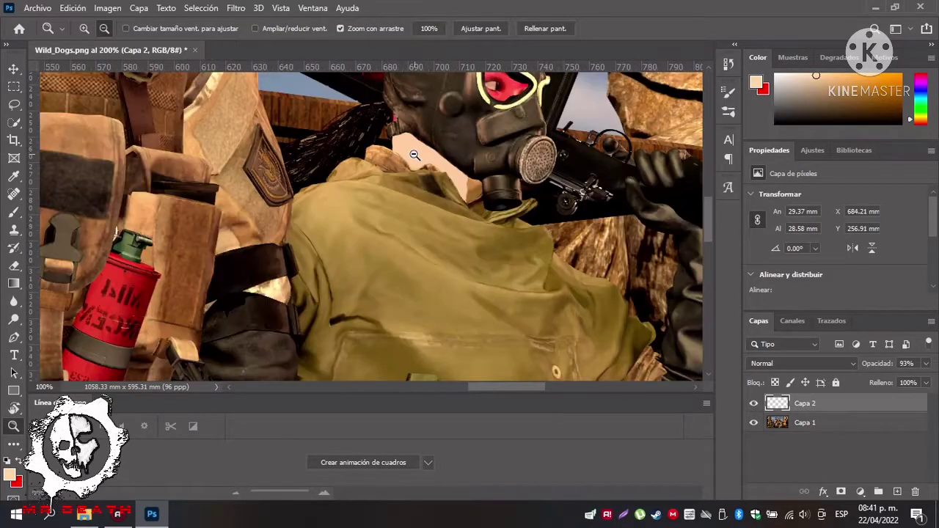
{"action": "left_click", "coordinate": [412, 154]}
{"action": "left_click", "coordinate": [413, 154]}
{"action": "scroll", "coordinate": [387, 302], "scroll_direction": "up", "scroll_amount": 3}
{"action": "left_click_drag", "start_coordinate": [476, 386], "coordinate": [401, 384]}
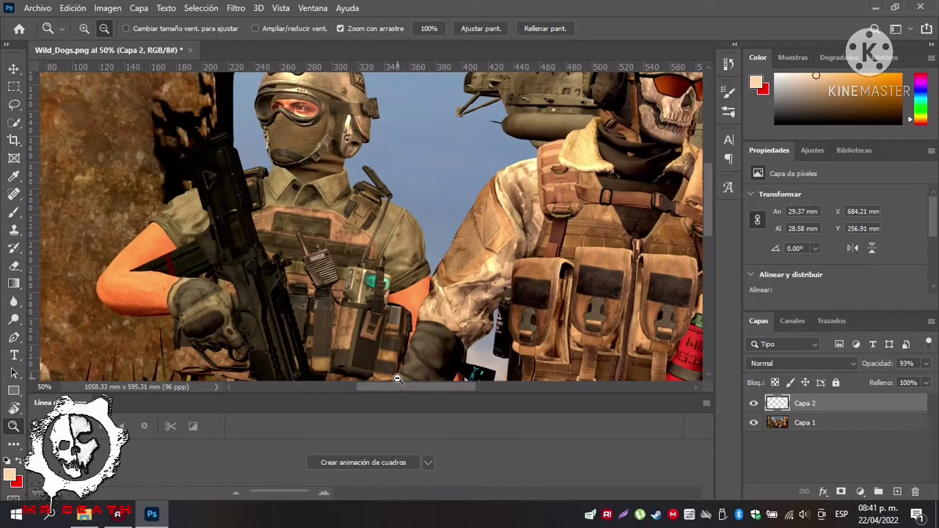
{"action": "scroll", "coordinate": [396, 376], "scroll_direction": "up", "scroll_amount": 1}
{"action": "left_click", "coordinate": [85, 30]}
{"action": "left_click", "coordinate": [433, 287]}
{"action": "left_click", "coordinate": [432, 288]}
{"action": "scroll", "coordinate": [430, 273], "scroll_direction": "down", "scroll_amount": 3}
{"action": "left_click", "coordinate": [427, 263]}
{"action": "key", "text": "i"}
{"action": "left_click_drag", "start_coordinate": [449, 248], "coordinate": [436, 262]}
{"action": "left_click", "coordinate": [436, 262]}
Repaint the neck of the gas-mask soldier on Capa 2 with the sampled orange skin tone.
{"action": "left_click_drag", "start_coordinate": [404, 386], "coordinate": [534, 380]}
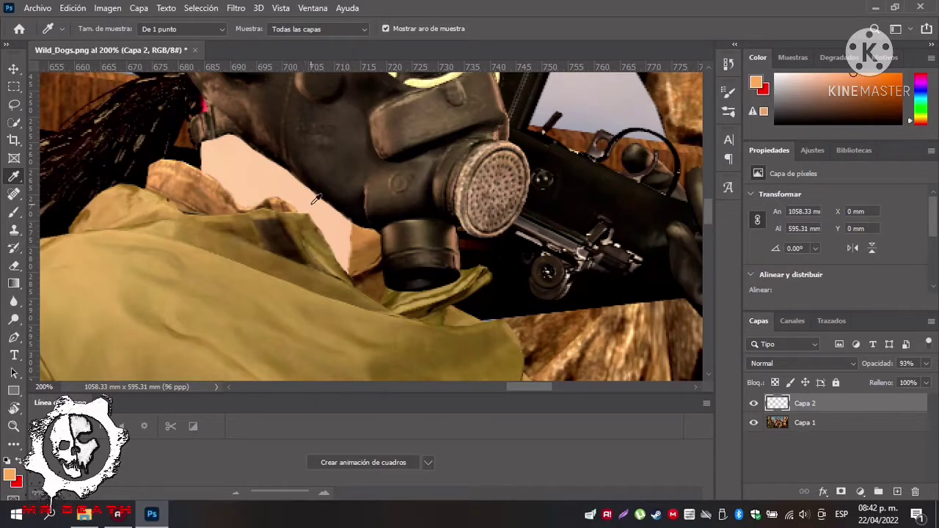
{"action": "key", "text": "b"}
{"action": "mouse_move", "coordinate": [262, 178]}
{"action": "left_mouse_down"}
{"action": "mouse_move", "coordinate": [333, 212]}
{"action": "mouse_move", "coordinate": [240, 166]}
{"action": "mouse_move", "coordinate": [231, 131]}
{"action": "mouse_move", "coordinate": [367, 216]}
{"action": "left_mouse_up"}
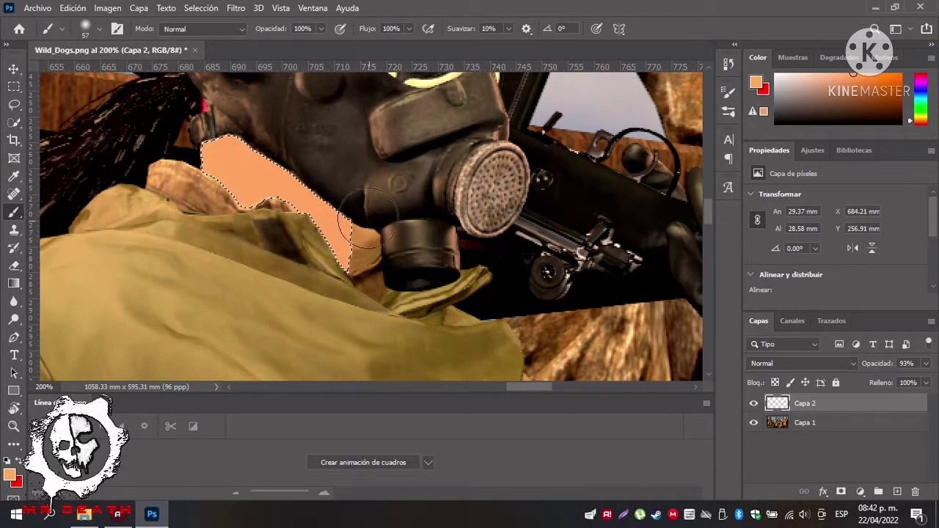
Lasso the small pink patch above the gas mask's strap buckle, brush the orange skin tone over it and clear the selection.
{"action": "key", "text": "z"}
{"action": "left_click", "coordinate": [377, 252]}
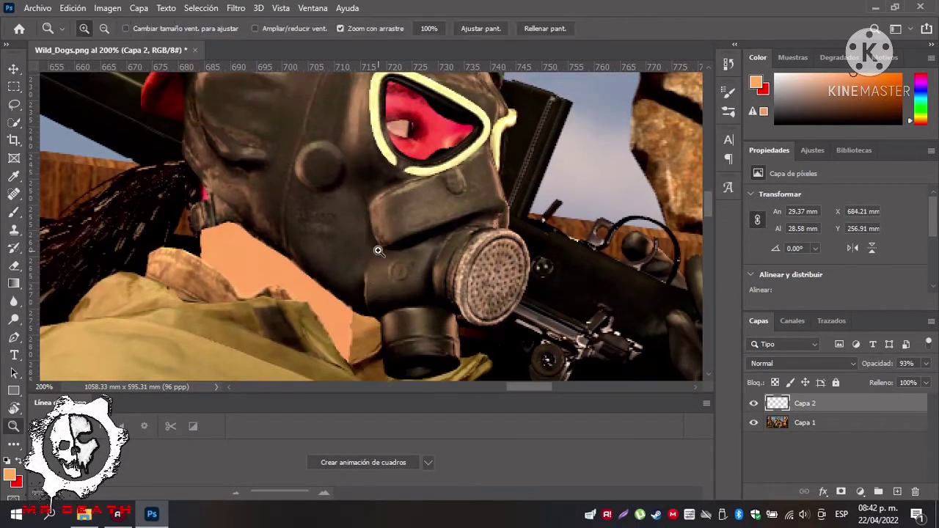
{"action": "left_click", "coordinate": [193, 181]}
{"action": "left_click", "coordinate": [193, 182]}
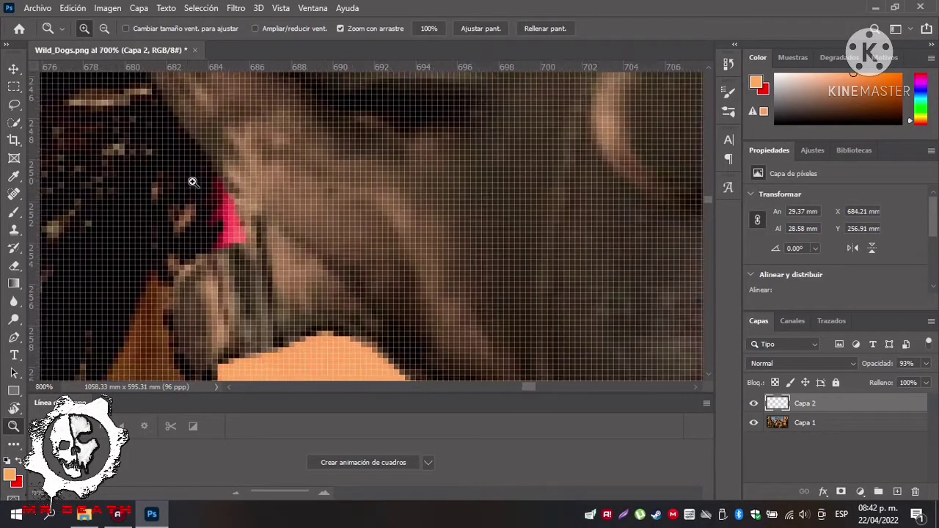
{"action": "key", "text": "l"}
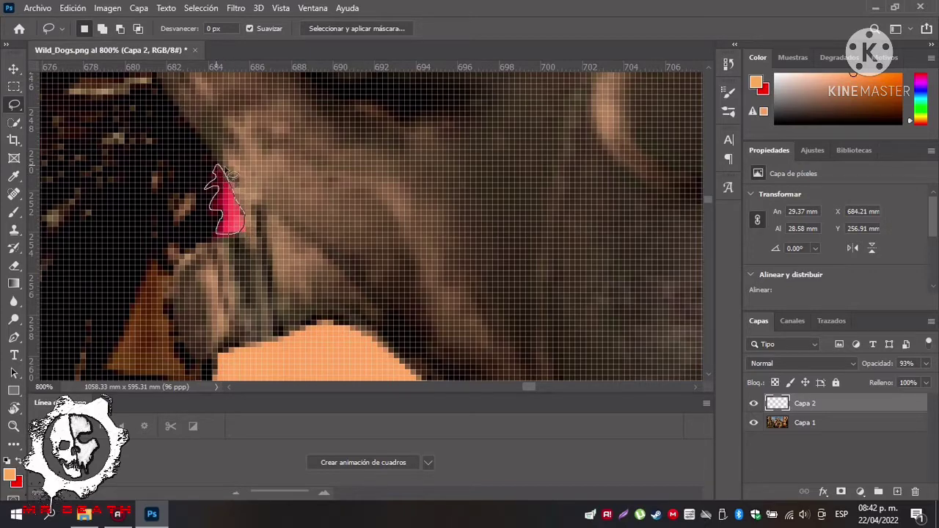
{"action": "key", "text": "b"}
{"action": "left_click", "coordinate": [210, 266]}
{"action": "key", "text": "ctrl+d"}
Lasso the leftover pink edge under the small patch above the buckle and brush the skin tone over it.
{"action": "key", "text": "l"}
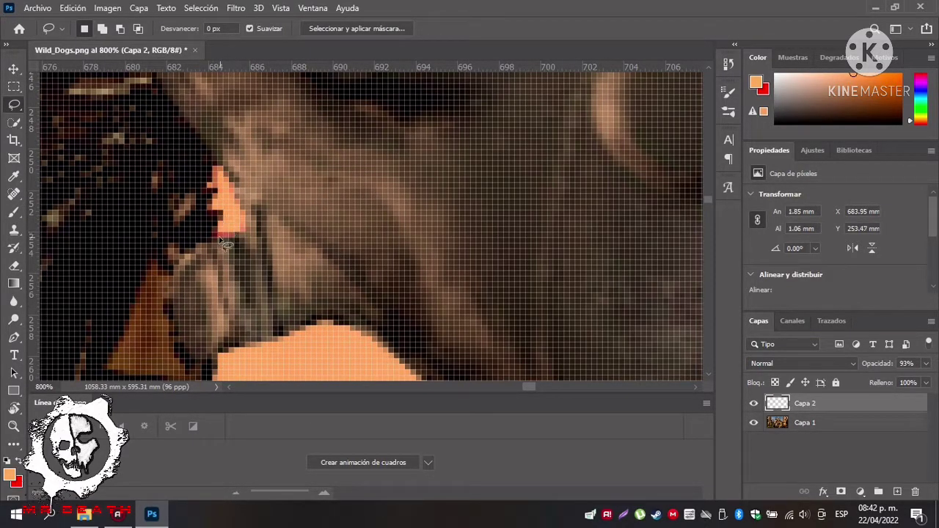
{"action": "key", "text": "b"}
{"action": "left_click", "coordinate": [222, 228]}
Add a new layer, Capa 3, and lasso the pink skin around the eye inside the gas mask's lens.
{"action": "key", "text": "z"}
{"action": "left_click", "coordinate": [463, 277], "text": "alt"}
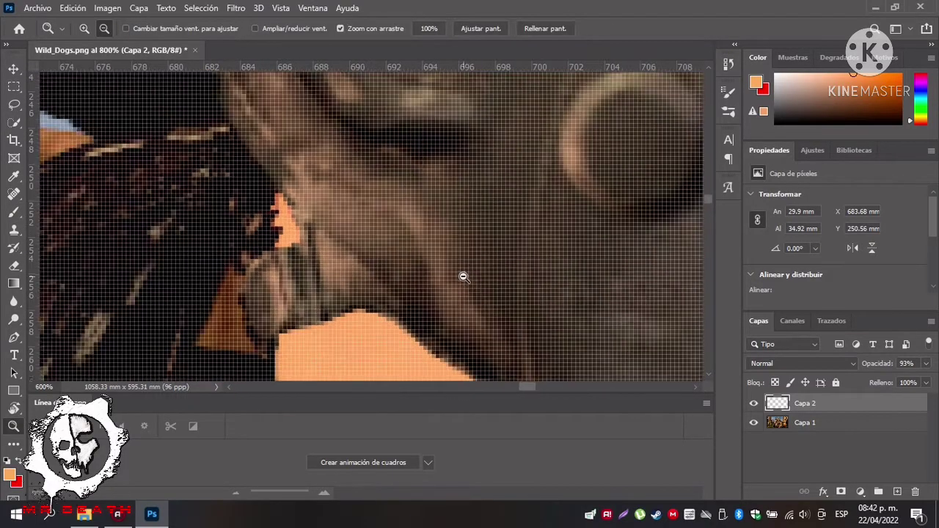
{"action": "left_click", "coordinate": [463, 277], "text": "alt"}
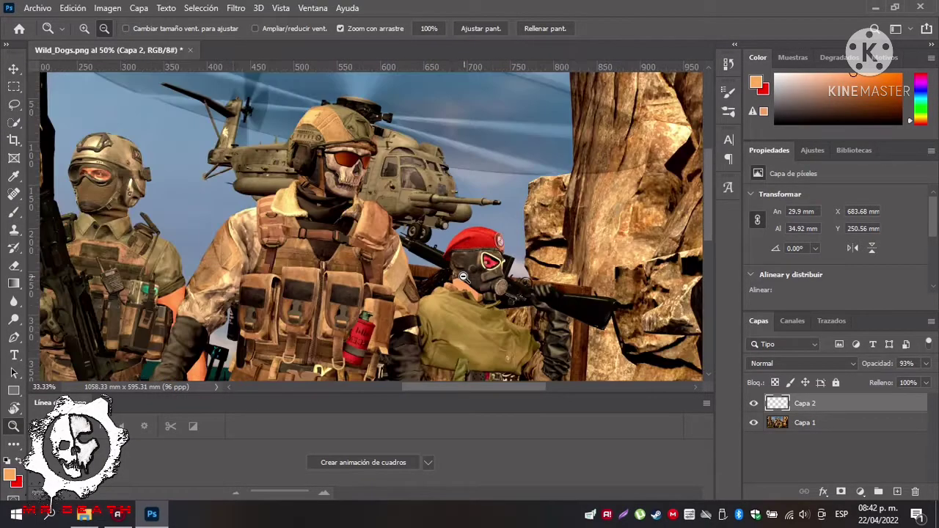
{"action": "left_click", "coordinate": [464, 277], "text": "alt"}
{"action": "left_click", "coordinate": [455, 185]}
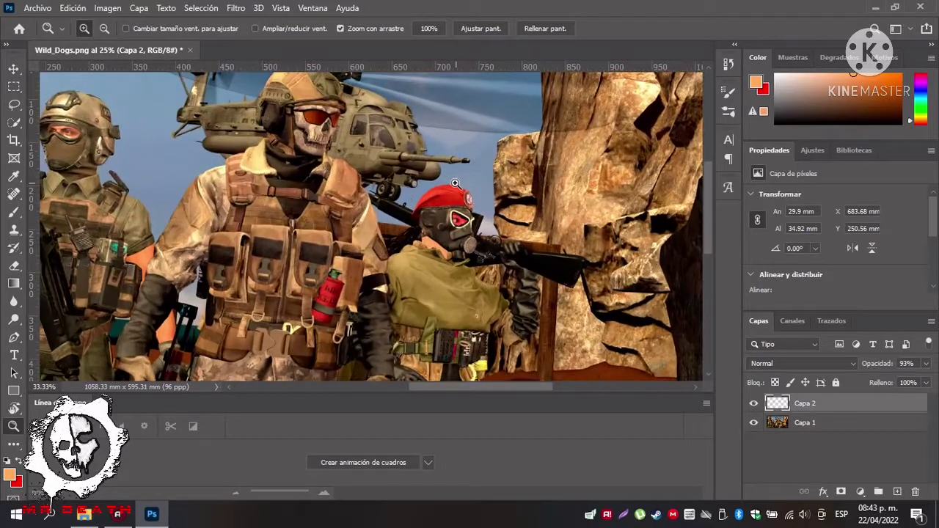
{"action": "left_click", "coordinate": [455, 185]}
{"action": "left_click", "coordinate": [456, 192]}
{"action": "left_click", "coordinate": [469, 212]}
{"action": "left_click", "coordinate": [470, 213]}
{"action": "scroll", "coordinate": [440, 233], "scroll_direction": "down", "scroll_amount": 2}
{"action": "left_click", "coordinate": [438, 233]}
{"action": "left_click", "coordinate": [428, 237]}
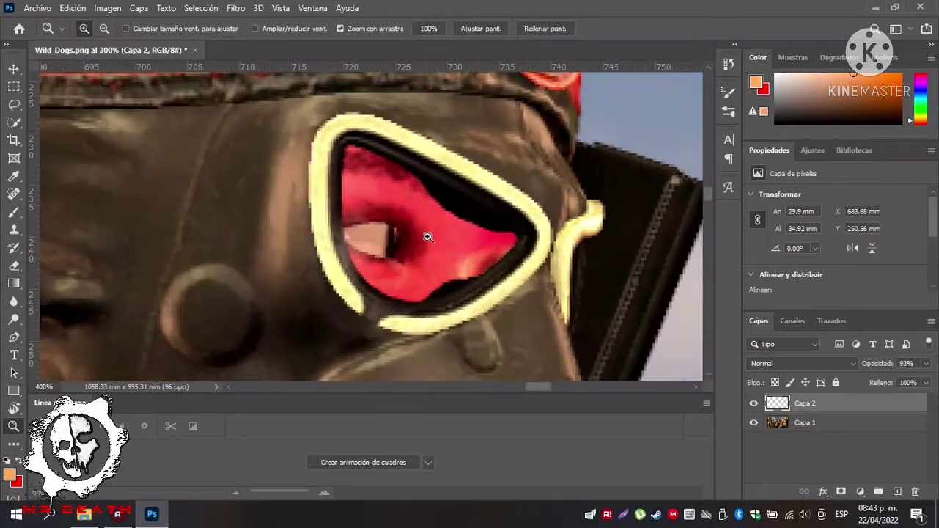
{"action": "left_click_drag", "start_coordinate": [428, 237], "coordinate": [427, 238]}
{"action": "key", "text": "ctrl+shift+alt+n"}
{"action": "key", "text": "l"}
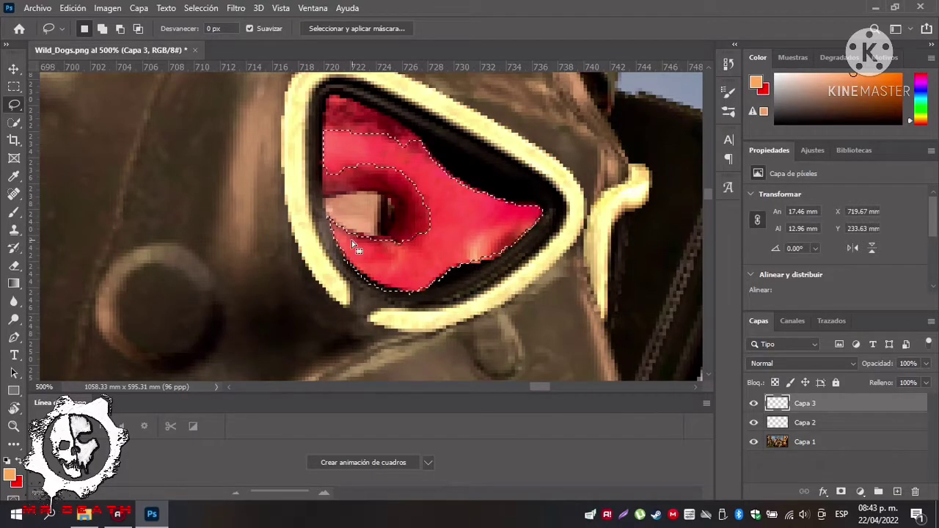
Brush the orange skin tone over the selected pink skin in the lens on Capa 3 and clear the selection.
{"action": "key", "text": "b"}
{"action": "mouse_move", "coordinate": [330, 220]}
{"action": "left_mouse_down"}
{"action": "mouse_move", "coordinate": [357, 271]}
{"action": "mouse_move", "coordinate": [387, 258]}
{"action": "mouse_move", "coordinate": [332, 174]}
{"action": "mouse_move", "coordinate": [390, 181]}
{"action": "mouse_move", "coordinate": [431, 213]}
{"action": "mouse_move", "coordinate": [538, 177]}
{"action": "mouse_move", "coordinate": [521, 148]}
{"action": "mouse_move", "coordinate": [593, 193]}
{"action": "mouse_move", "coordinate": [550, 160]}
{"action": "mouse_move", "coordinate": [630, 168]}
{"action": "mouse_move", "coordinate": [564, 174]}
{"action": "mouse_move", "coordinate": [549, 151]}
{"action": "mouse_move", "coordinate": [598, 201]}
{"action": "left_mouse_up"}
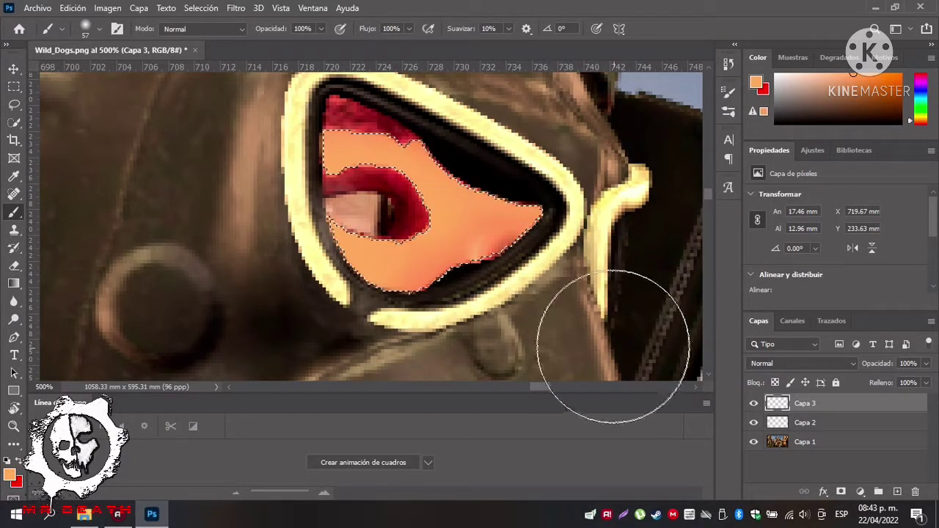
{"action": "key", "text": "ctrl+d"}
Lasso the eyeball inside the mask lens and invert the selection to protect it from painting.
{"action": "key", "text": "l"}
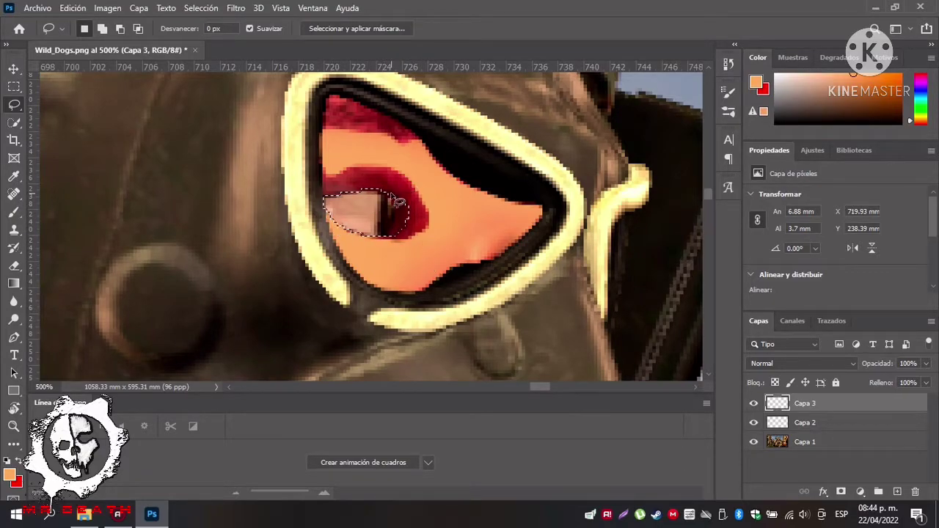
{"action": "right_click", "coordinate": [396, 199]}
{"action": "left_click", "coordinate": [450, 216]}
Set the brush to 23 px and 67% opacity and paint the skin tone over the dark pink ring around the eye.
{"action": "key", "text": "b"}
{"action": "left_click", "coordinate": [85, 29]}
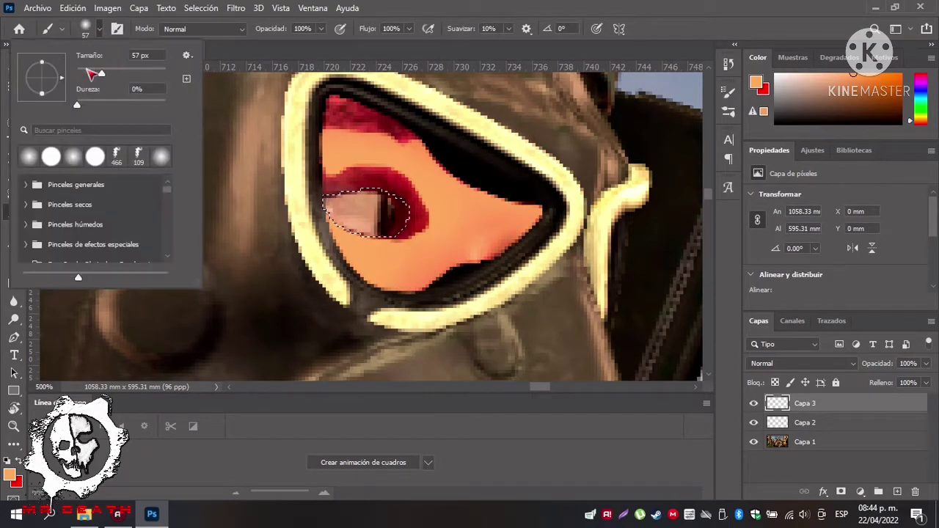
{"action": "left_click_drag", "start_coordinate": [88, 71], "coordinate": [82, 73]}
{"action": "left_click", "coordinate": [321, 28]}
{"action": "left_click_drag", "start_coordinate": [450, 230], "coordinate": [420, 249]}
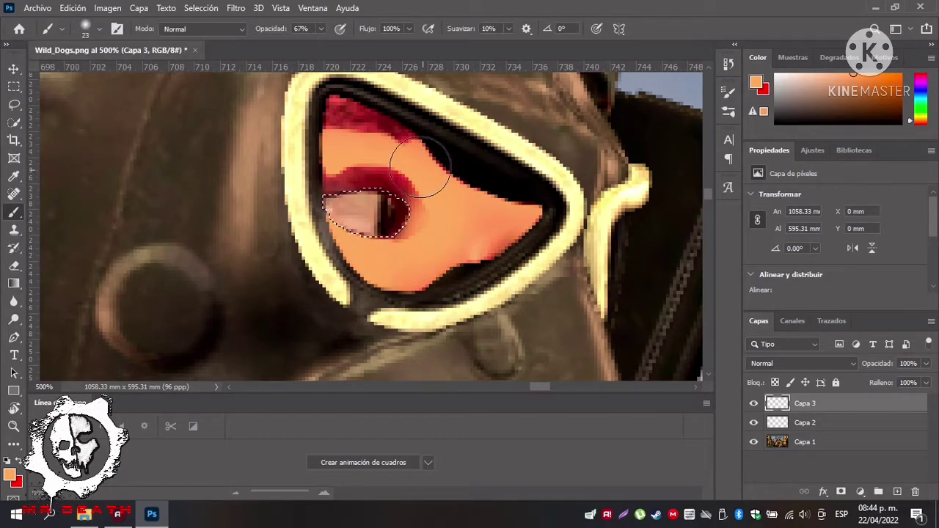
{"action": "key", "text": "ctrl+z"}
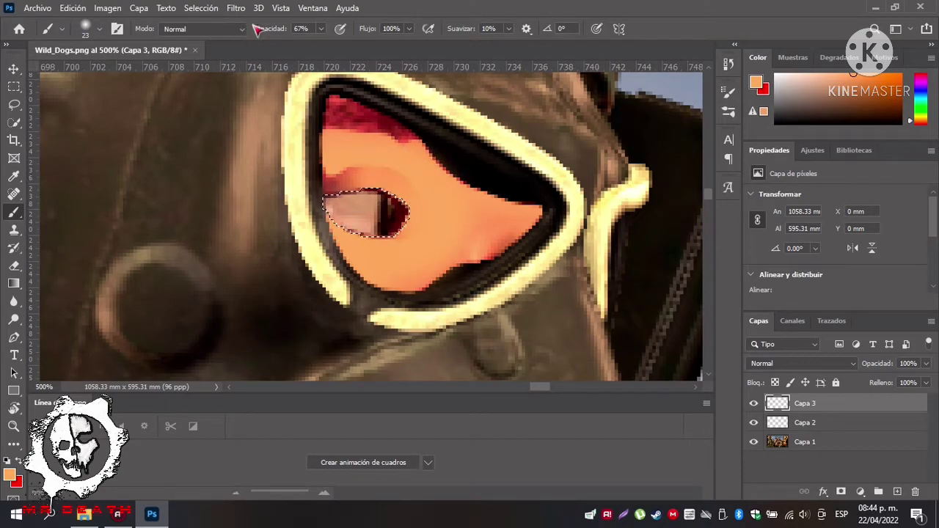
Touch up the skin around the eye with a 12 px brush and lower the opacity of Capa 3 to 66%.
{"action": "left_click", "coordinate": [100, 29]}
{"action": "key", "text": "Return"}
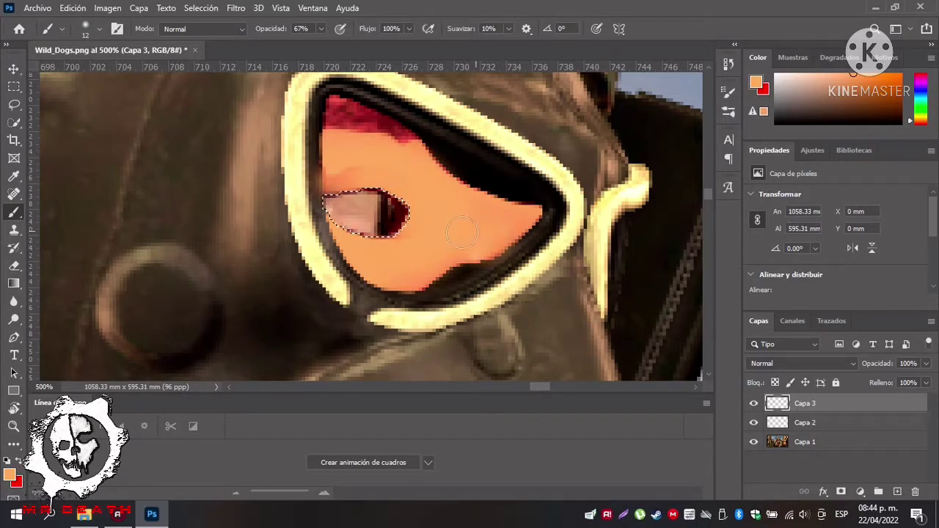
{"action": "left_click", "coordinate": [926, 363]}
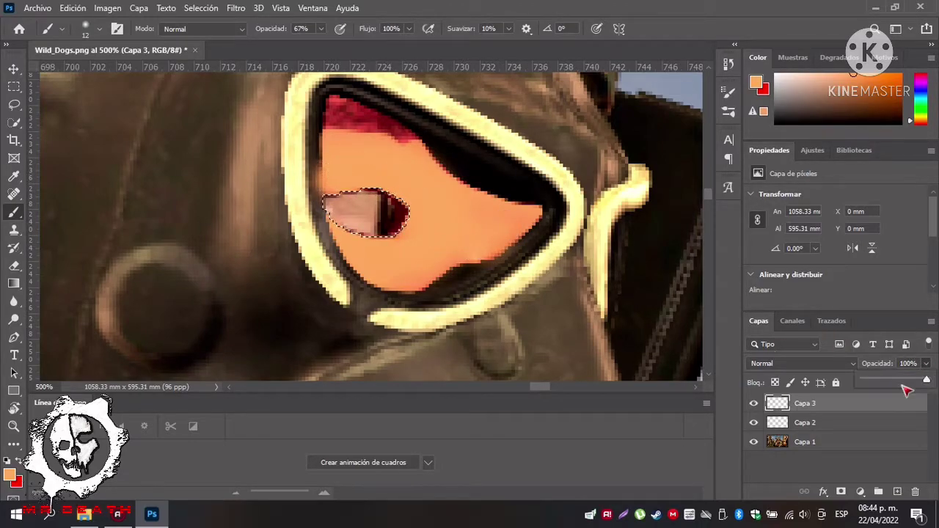
{"action": "left_click_drag", "start_coordinate": [927, 379], "coordinate": [908, 381]}
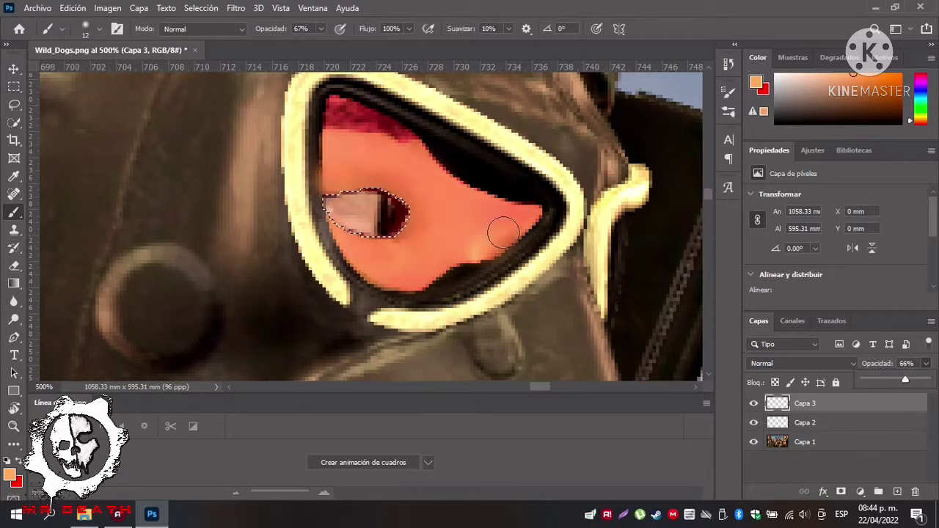
{"action": "left_click", "coordinate": [445, 193]}
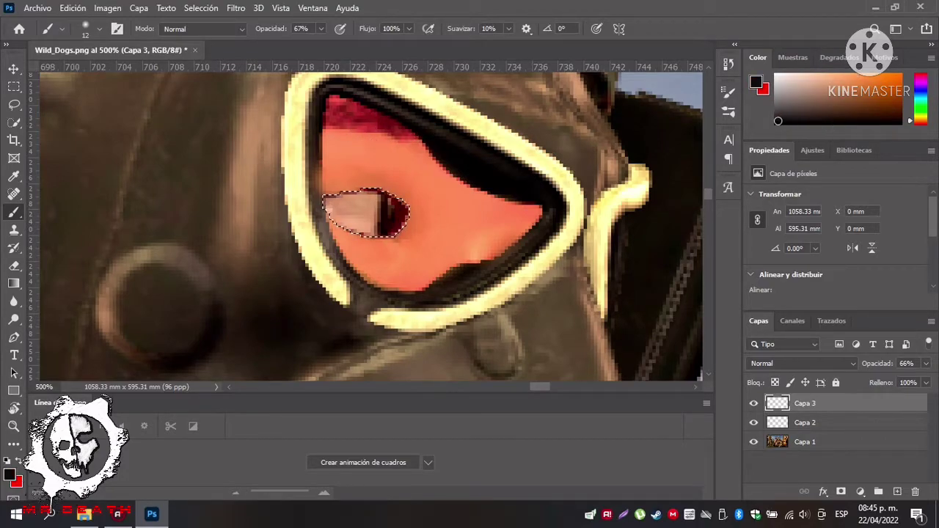
Reduce the brush size to 9 px with black as the foreground colour.
{"action": "left_click", "coordinate": [99, 29]}
{"action": "left_click_drag", "start_coordinate": [82, 73], "coordinate": [80, 73]}
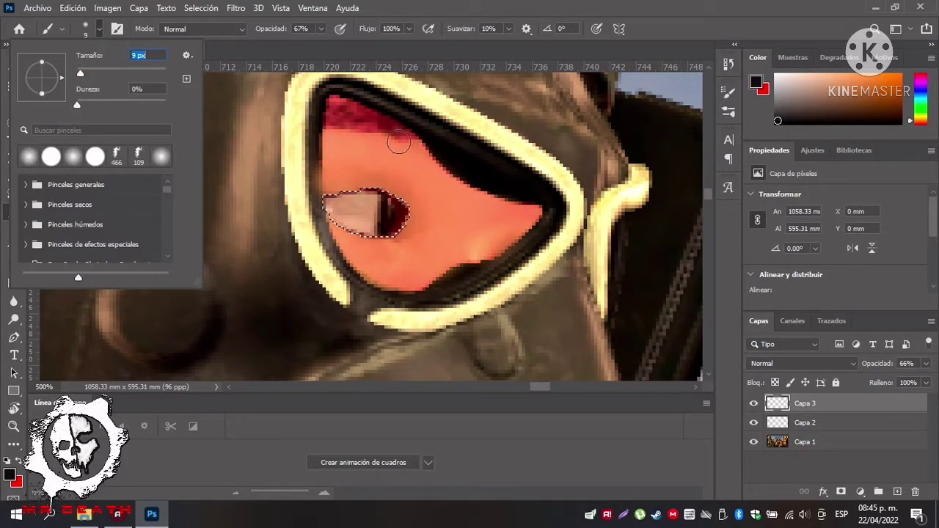
{"action": "left_click", "coordinate": [484, 12]}
{"action": "left_click", "coordinate": [481, 208]}
{"action": "left_click", "coordinate": [650, 13]}
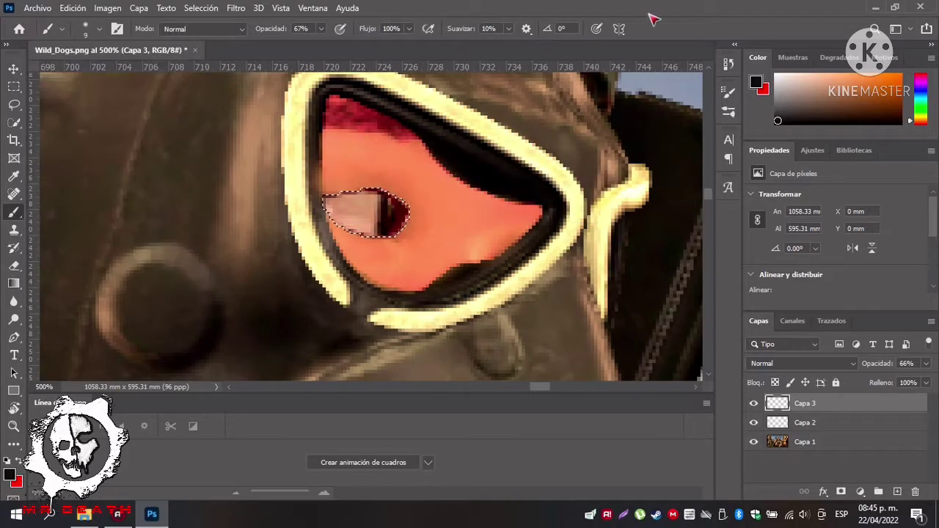
Replace the eye selection with a lasso outline around the dark pink area at the lens's upper corner and brush black over it.
{"action": "key", "text": "l"}
{"action": "key", "text": "Right"}
{"action": "key", "text": "Right"}
{"action": "left_click_drag", "start_coordinate": [331, 133], "coordinate": [338, 133]}
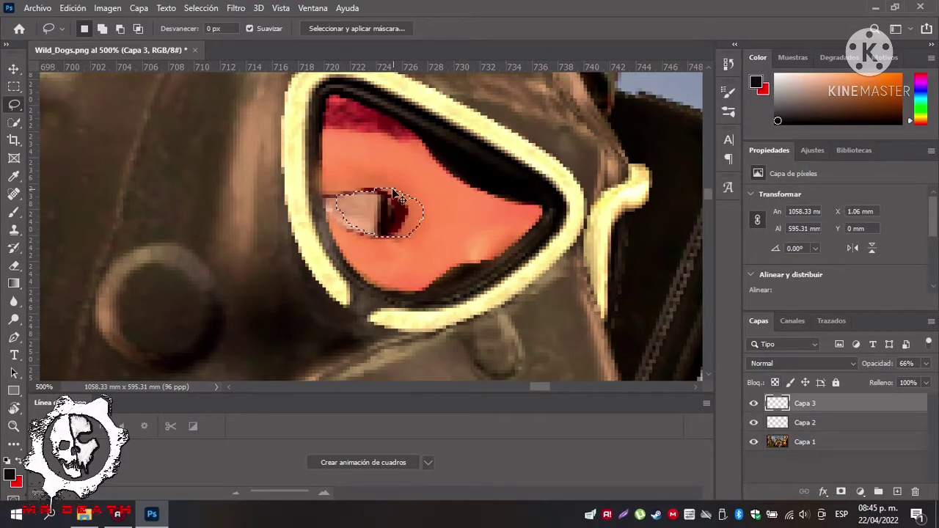
{"action": "left_click", "coordinate": [326, 132]}
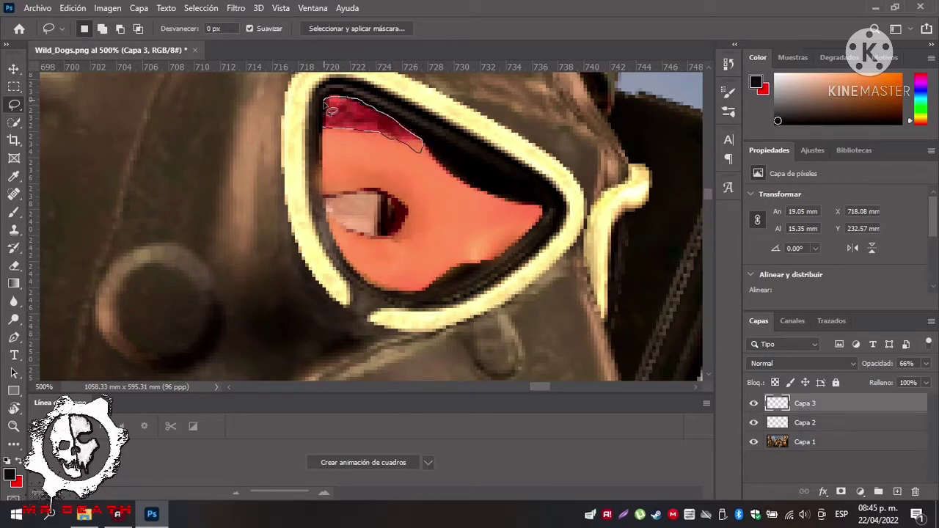
{"action": "left_click_drag", "start_coordinate": [321, 131], "coordinate": [329, 101]}
{"action": "key", "text": "b"}
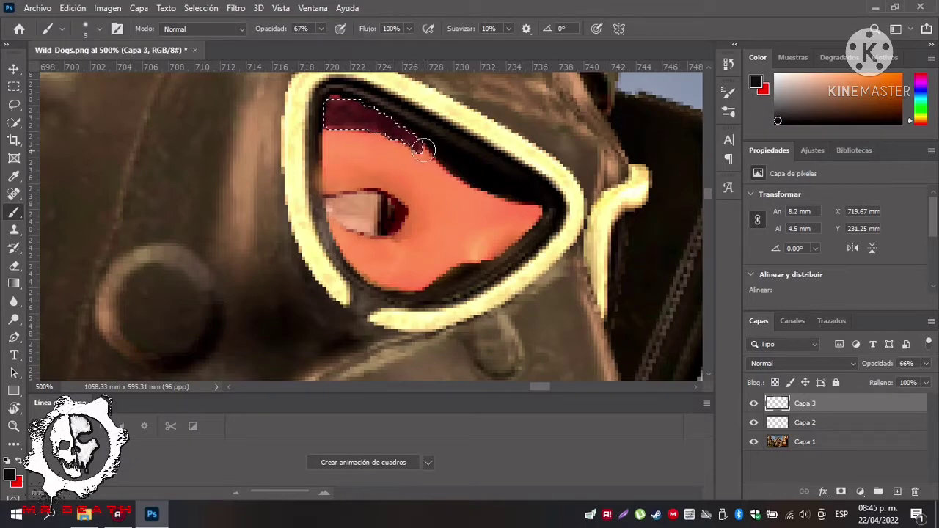
Set the opacity of Capa 3 to 71% and clear the selection.
{"action": "left_click_drag", "start_coordinate": [923, 362], "coordinate": [908, 379]}
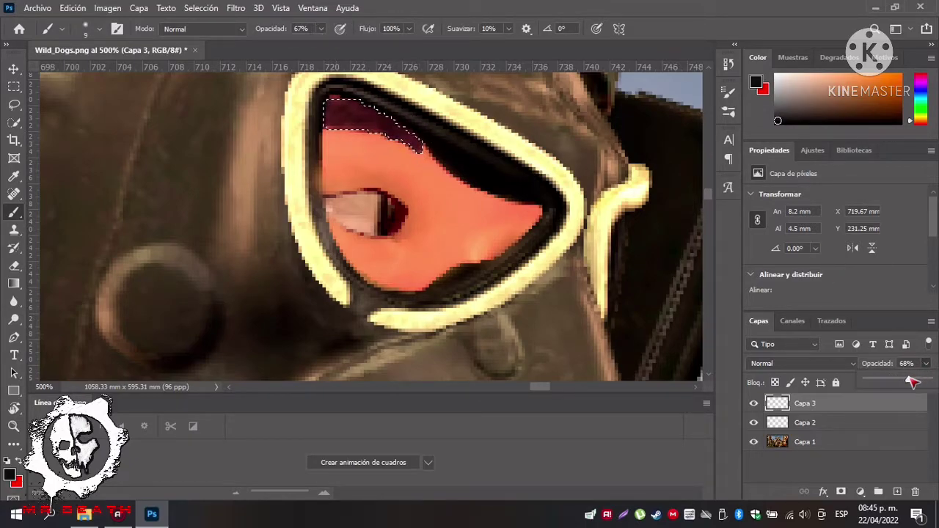
{"action": "left_click", "coordinate": [357, 108]}
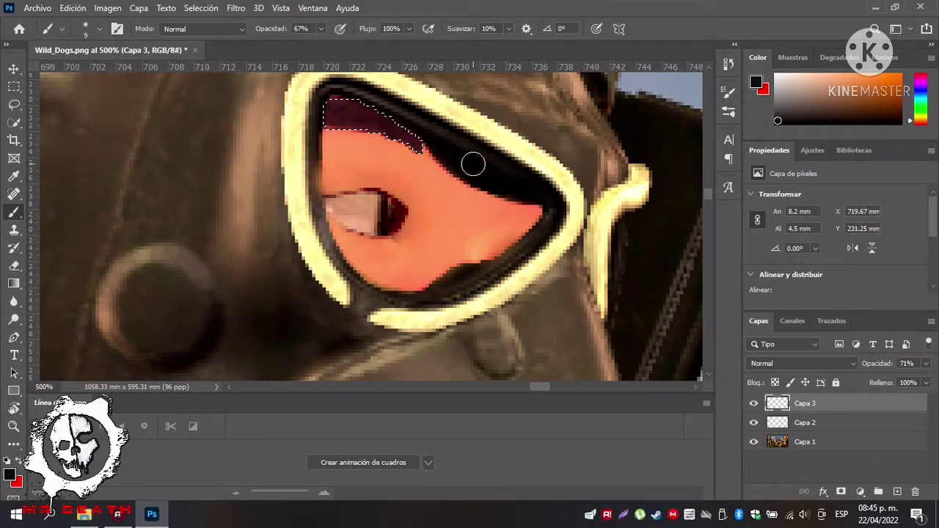
{"action": "key", "text": "ctrl+d"}
Examine the retouched gas-mask soldier within the whole poster.
{"action": "key", "text": "z"}
{"action": "left_click", "coordinate": [286, 149], "text": "alt"}
{"action": "left_click", "coordinate": [287, 150], "text": "alt"}
{"action": "left_click", "coordinate": [287, 150], "text": "alt"}
{"action": "left_click", "coordinate": [287, 149], "text": "alt"}
{"action": "left_click", "coordinate": [287, 149], "text": "alt"}
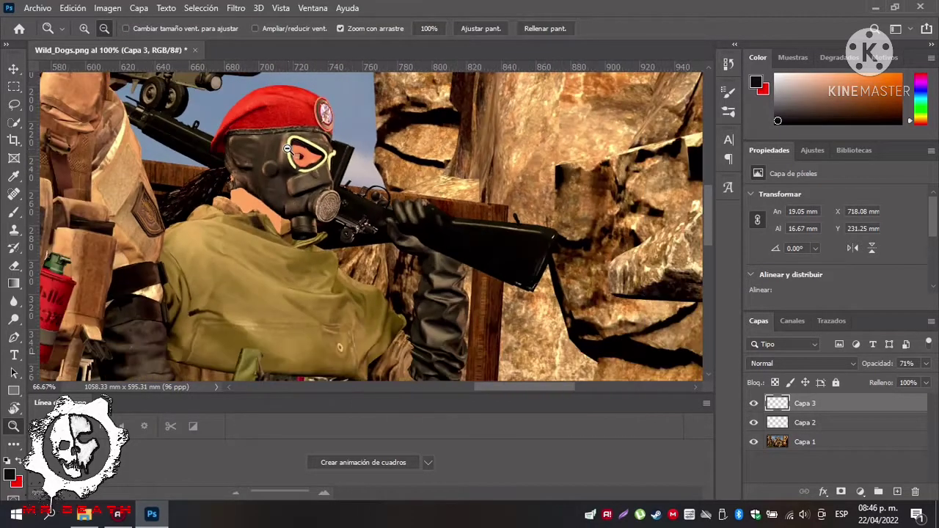
{"action": "left_click", "coordinate": [287, 150], "text": "alt"}
{"action": "left_click", "coordinate": [288, 151], "text": "alt"}
{"action": "left_click", "coordinate": [287, 150], "text": "alt"}
{"action": "left_click", "coordinate": [287, 150], "text": "alt"}
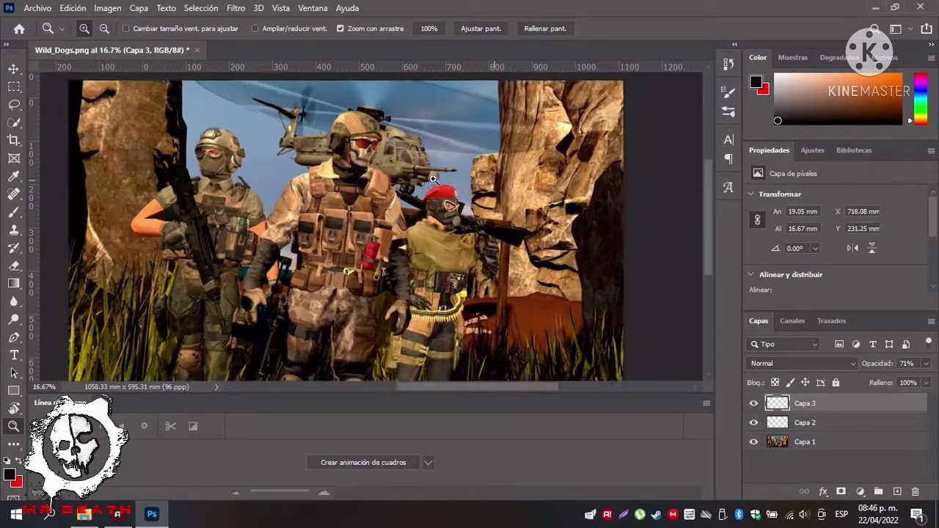
Lower the opacity of Capa 3 to 27% while closing in on the gas-mask soldier's eye lens.
{"action": "left_click", "coordinate": [432, 179]}
{"action": "left_click", "coordinate": [432, 182]}
{"action": "left_click", "coordinate": [430, 223]}
{"action": "left_click", "coordinate": [430, 227]}
{"action": "left_click", "coordinate": [431, 229]}
{"action": "left_click", "coordinate": [431, 228]}
{"action": "left_click", "coordinate": [431, 226]}
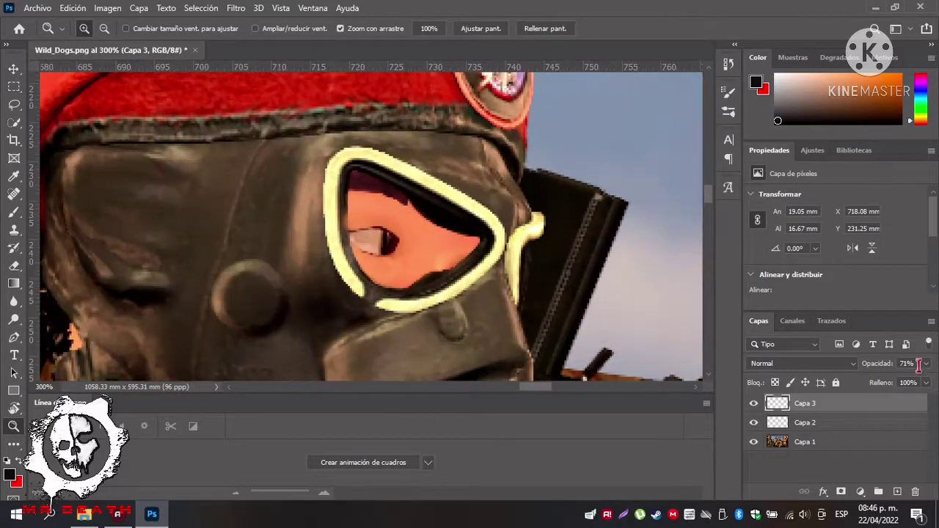
{"action": "left_click_drag", "start_coordinate": [918, 365], "coordinate": [886, 382]}
{"action": "left_click", "coordinate": [89, 28]}
{"action": "left_click", "coordinate": [379, 269]}
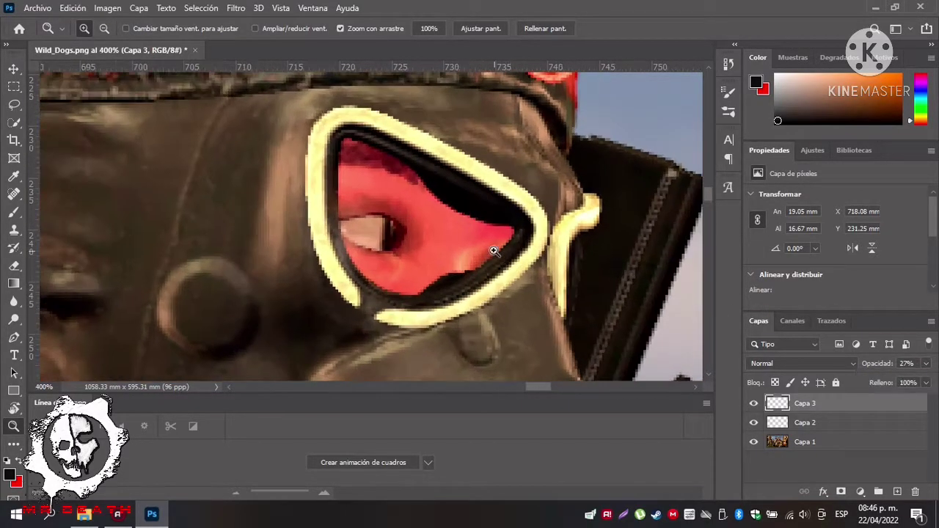
Lasso the uncovered light patch at the lens's outer lower corner, brush it light orange, set Capa 3's opacity to 66% and clear the selection.
{"action": "key", "text": "l"}
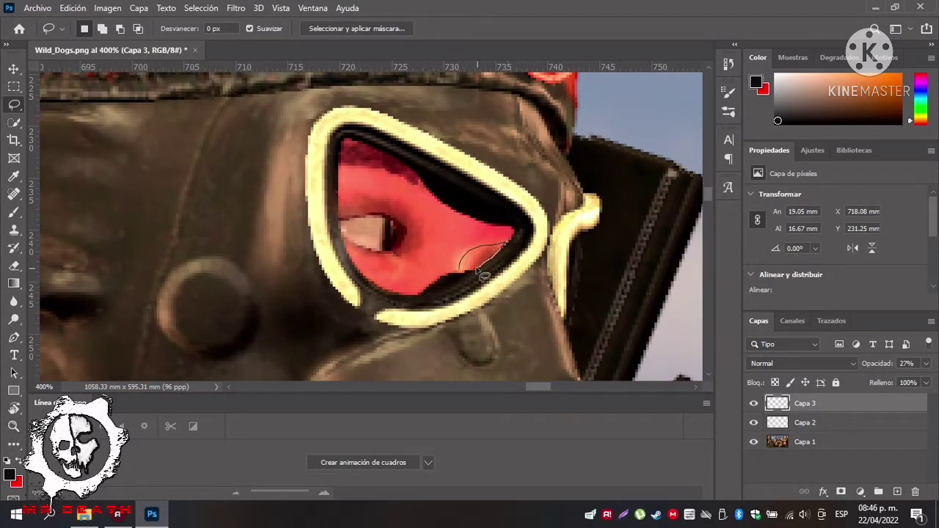
{"action": "key", "text": "b"}
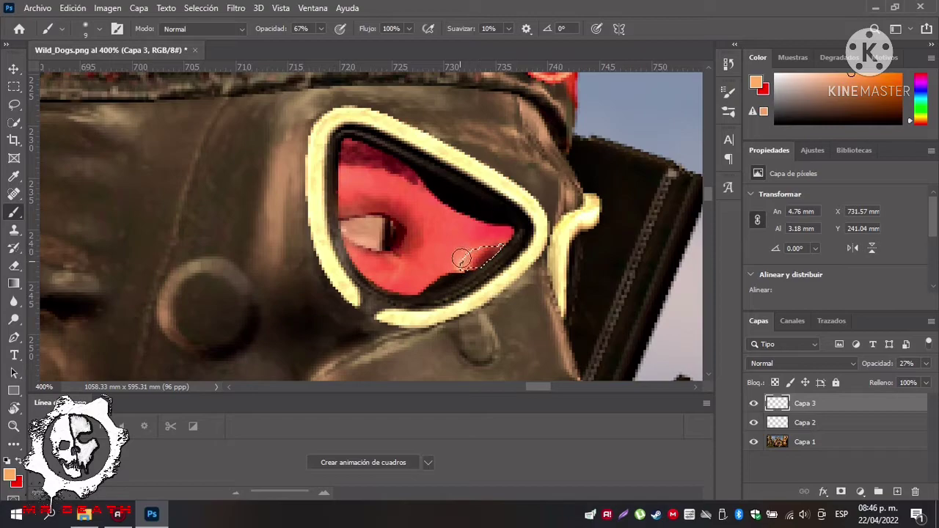
{"action": "left_click_drag", "start_coordinate": [926, 363], "coordinate": [906, 379]}
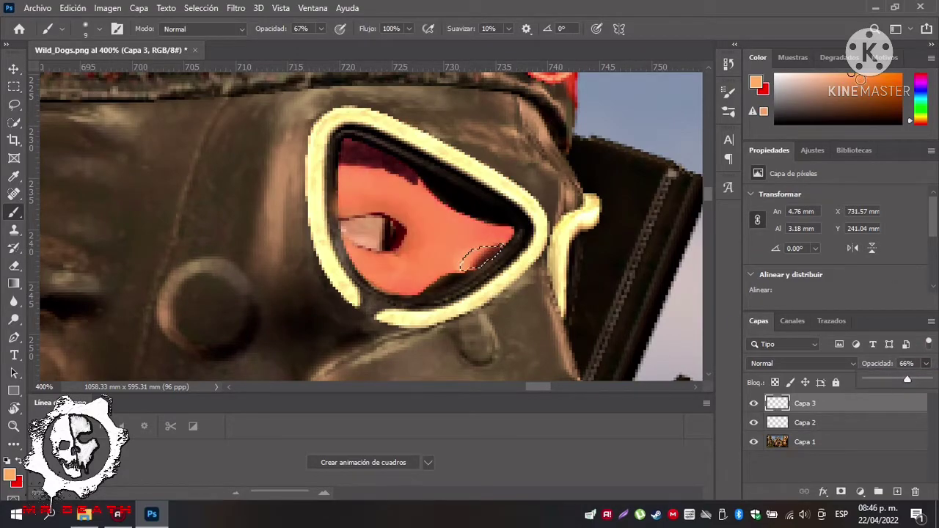
{"action": "left_click", "coordinate": [498, 238]}
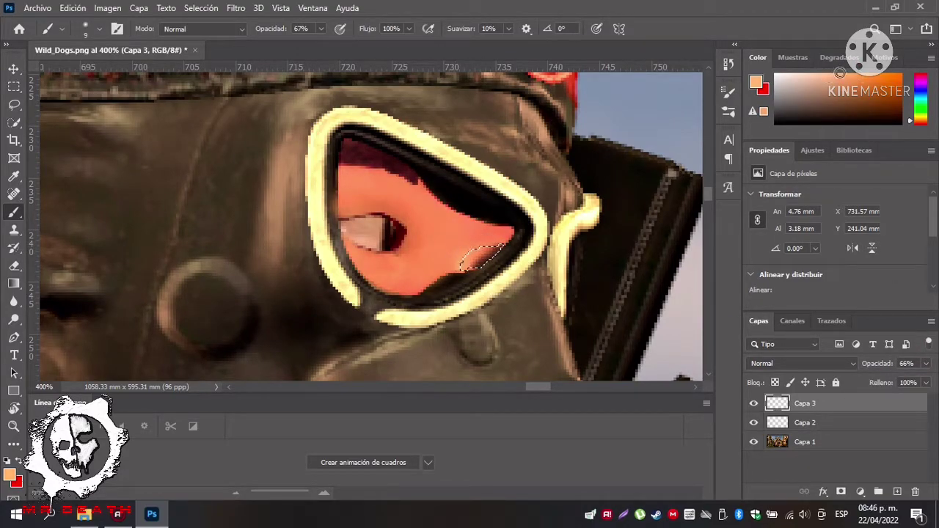
{"action": "key", "text": "ctrl+d"}
{"action": "scroll", "coordinate": [519, 215], "scroll_direction": "down", "scroll_amount": 1}
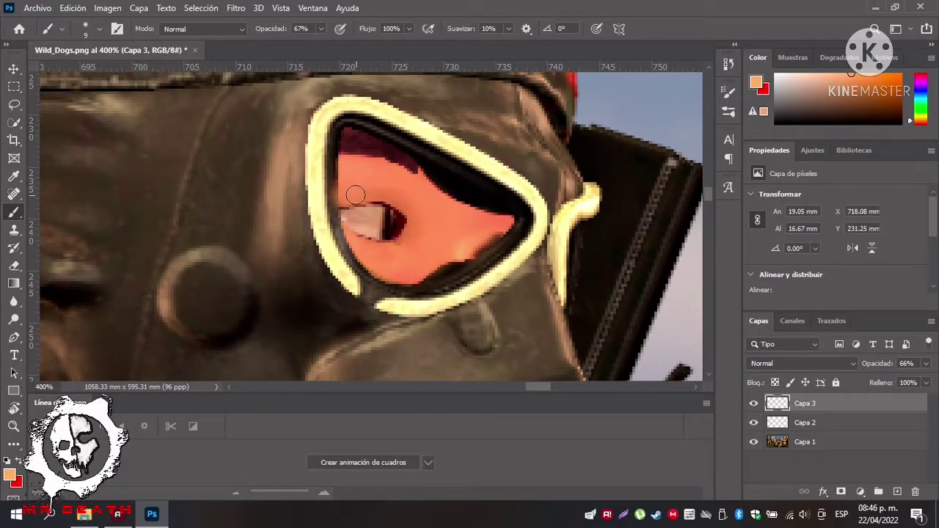
Set the opacity of Capa 3 to 77% while judging the eye within the whole poster.
{"action": "key", "text": "z"}
{"action": "left_click", "coordinate": [105, 28]}
{"action": "left_click", "coordinate": [335, 194]}
{"action": "left_click", "coordinate": [336, 194]}
{"action": "left_click", "coordinate": [335, 194]}
{"action": "left_click", "coordinate": [336, 195]}
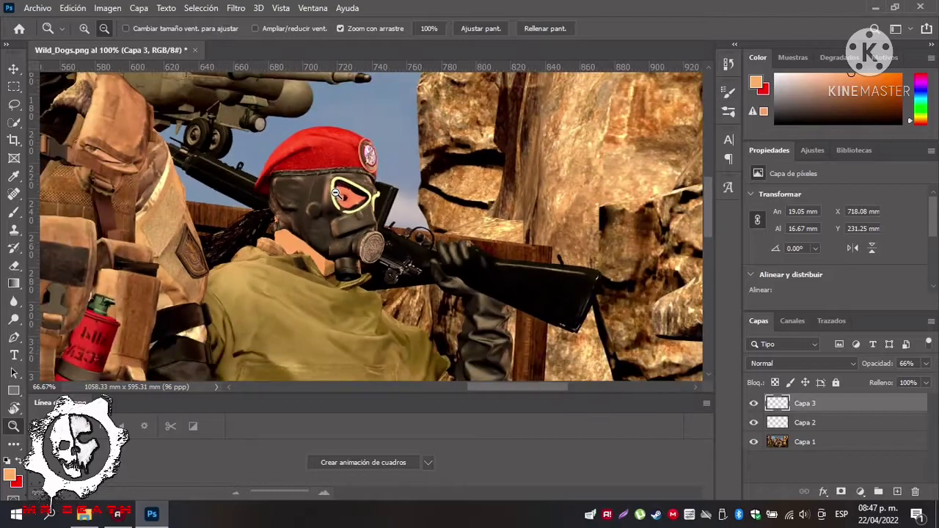
{"action": "left_click", "coordinate": [389, 201]}
{"action": "scroll", "coordinate": [388, 201], "scroll_direction": "down", "scroll_amount": 4}
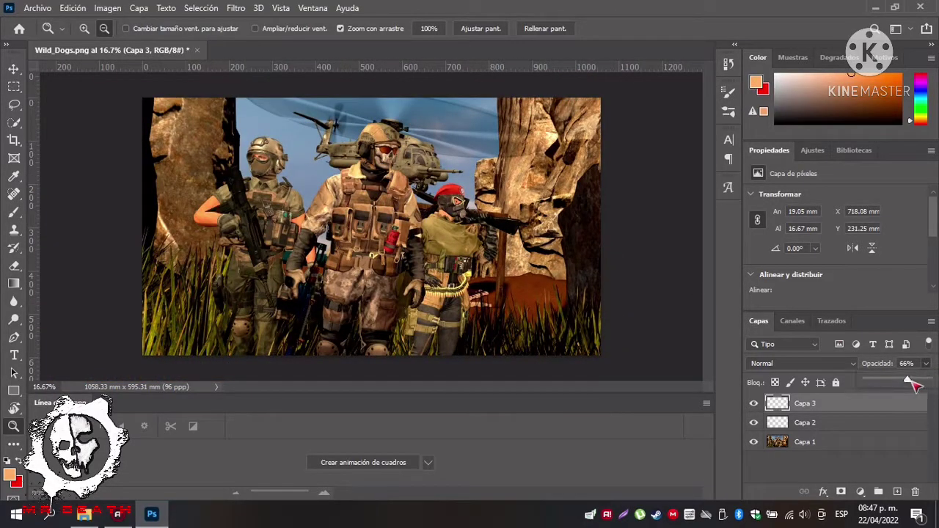
{"action": "left_click", "coordinate": [822, 491]}
{"action": "left_click", "coordinate": [676, 15]}
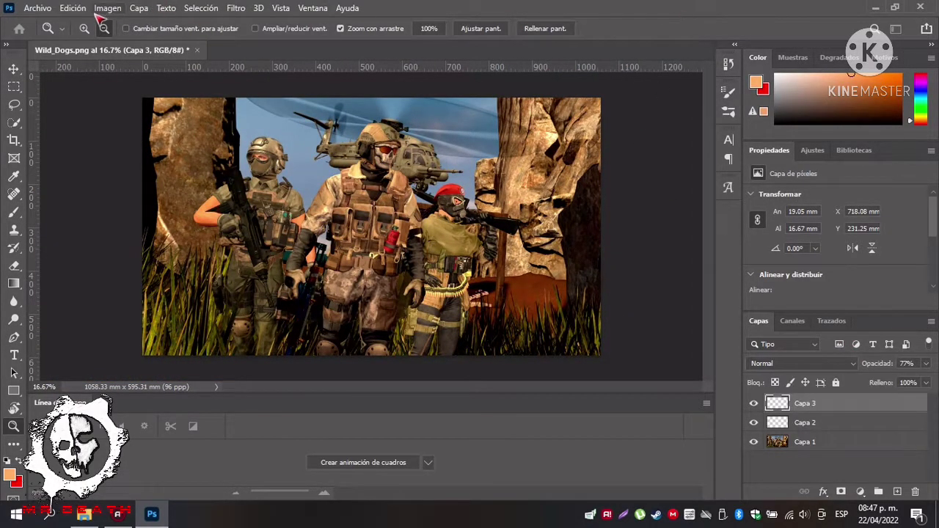
Apply the Color Lookup adjustment (Consulta de colores) with the Crisp_Warm.look 3DLUT to Capa 3.
{"action": "left_click", "coordinate": [99, 10]}
{"action": "mouse_move", "coordinate": [135, 42]}
{"action": "left_click", "coordinate": [330, 180]}
{"action": "left_click", "coordinate": [666, 262]}
{"action": "left_click", "coordinate": [642, 98]}
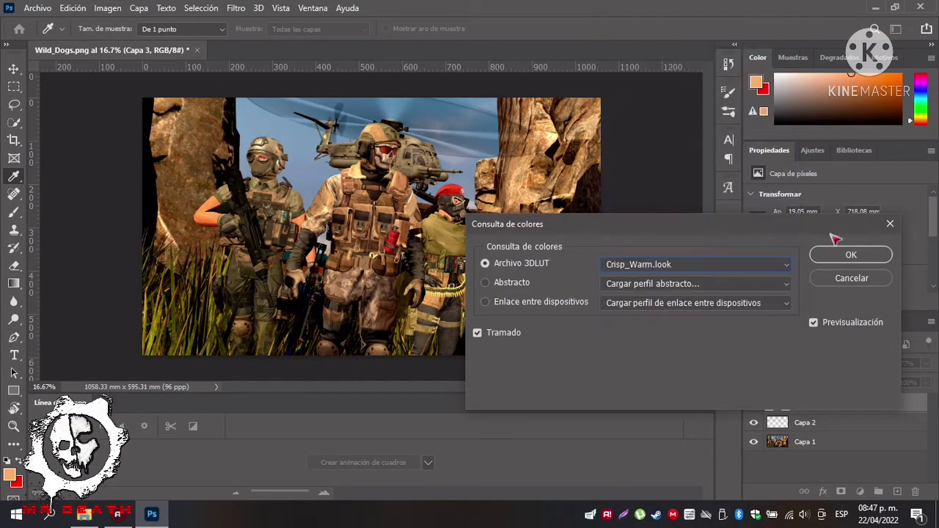
{"action": "left_click", "coordinate": [847, 254]}
Apply a 3DLUT Color Lookup adjustment to Capa 2.
{"action": "left_click", "coordinate": [807, 420]}
{"action": "left_click", "coordinate": [107, 8]}
{"action": "mouse_move", "coordinate": [147, 43]}
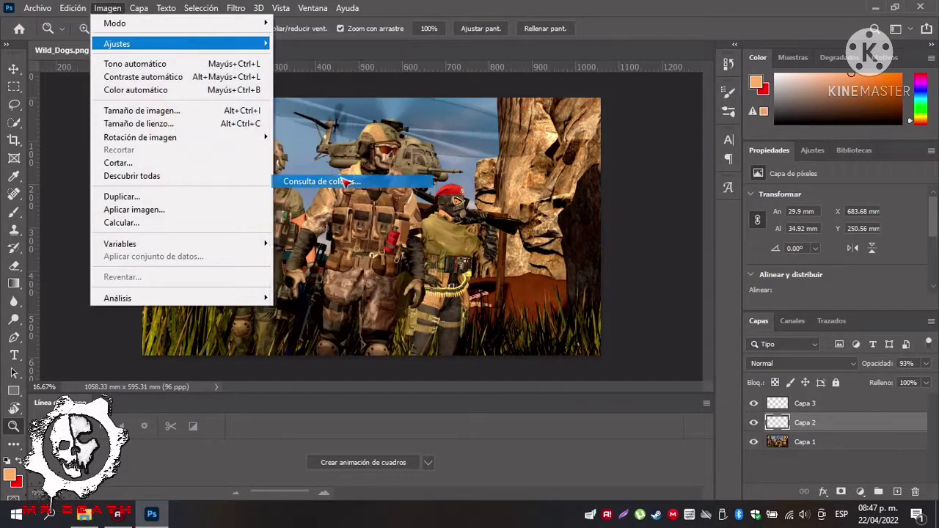
{"action": "left_click", "coordinate": [322, 179]}
{"action": "left_click", "coordinate": [697, 264]}
{"action": "left_click", "coordinate": [693, 111]}
{"action": "left_click", "coordinate": [832, 258]}
Try the FallColors.look 3DLUT Color Lookup on Capa 2 while checking the masked soldier's skin up close.
{"action": "left_click", "coordinate": [85, 28]}
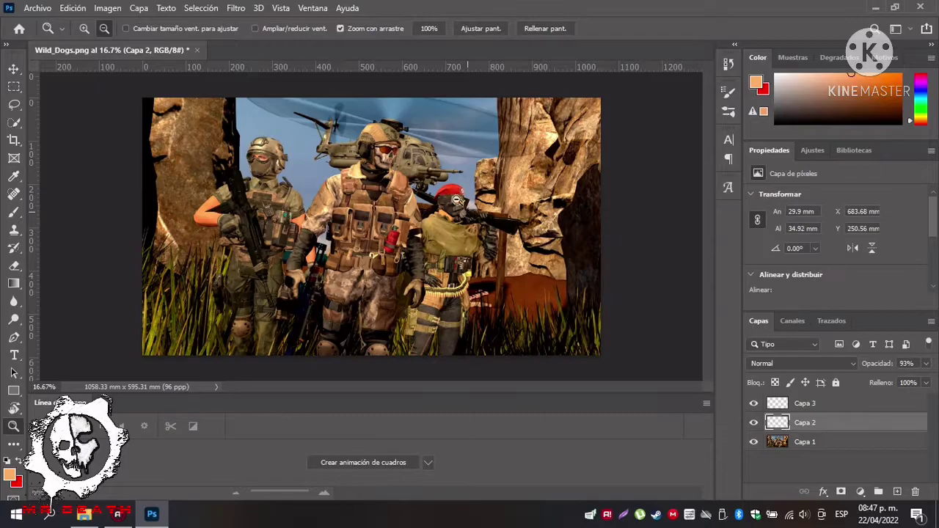
{"action": "left_click", "coordinate": [456, 199]}
{"action": "left_click", "coordinate": [454, 195]}
{"action": "left_click", "coordinate": [450, 190]}
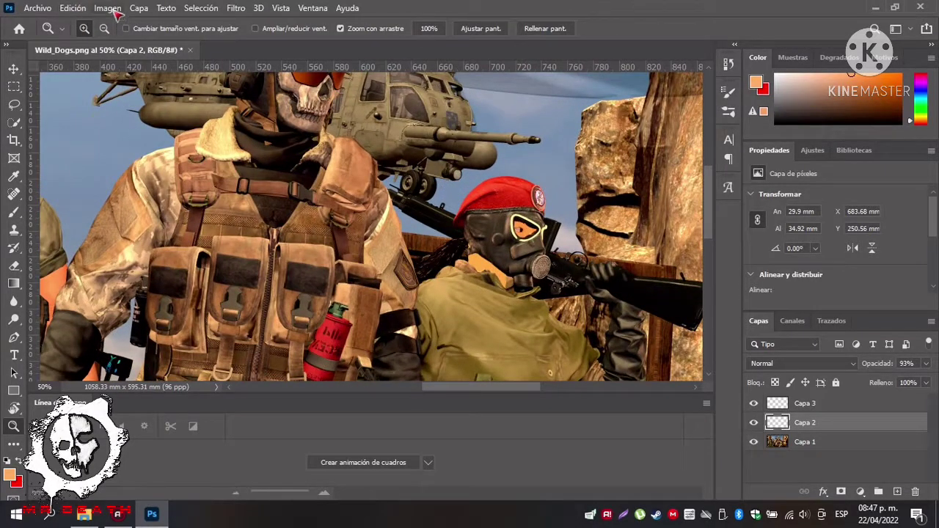
{"action": "left_click", "coordinate": [107, 7]}
{"action": "mouse_move", "coordinate": [136, 42]}
{"action": "left_click", "coordinate": [322, 178]}
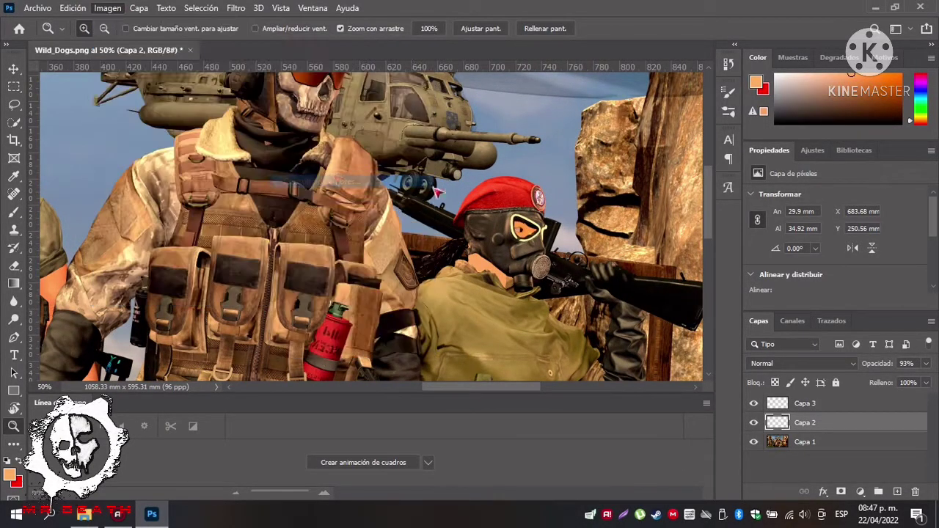
{"action": "left_click_drag", "start_coordinate": [663, 280], "coordinate": [658, 300]}
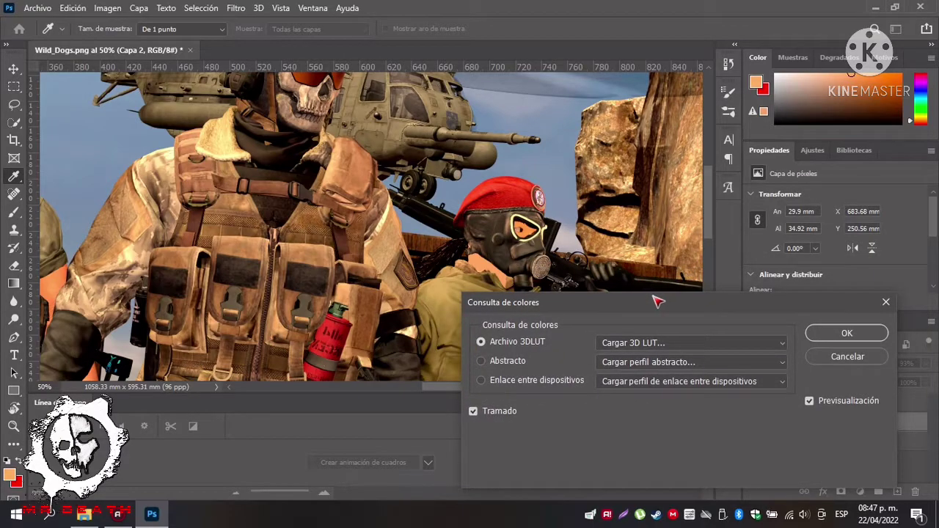
{"action": "left_click", "coordinate": [634, 344]}
{"action": "left_click", "coordinate": [656, 97]}
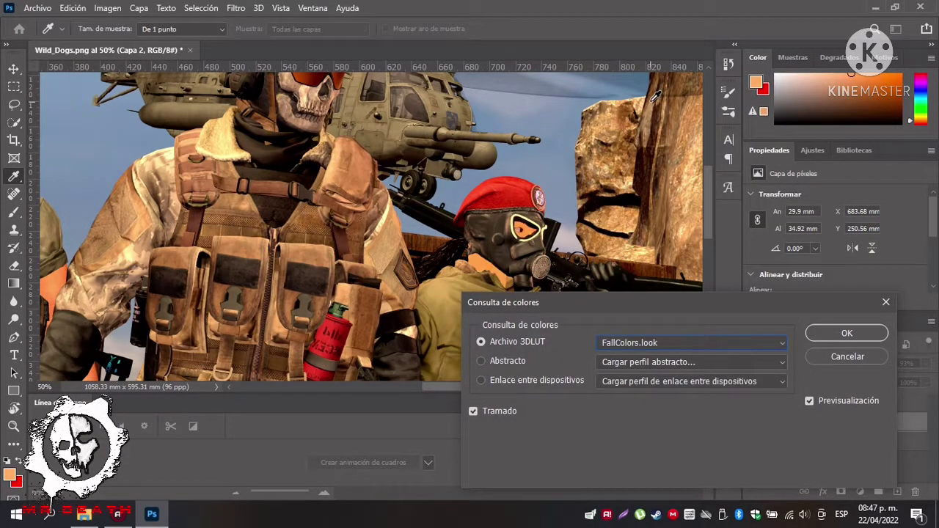
{"action": "left_click", "coordinate": [847, 333]}
{"action": "key", "text": "z"}
Apply the Fuji ETERNA 250D Kodak 2395 (by Adobe) 3DLUT Color Lookup to Capa 3.
{"action": "left_click", "coordinate": [843, 404]}
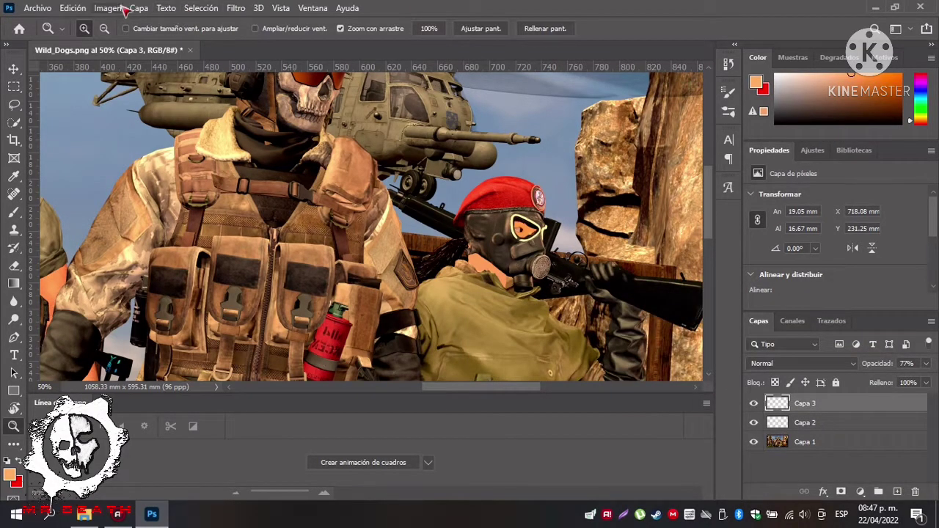
{"action": "left_click", "coordinate": [108, 8]}
{"action": "mouse_move", "coordinate": [116, 41]}
{"action": "left_click", "coordinate": [370, 183]}
{"action": "left_click", "coordinate": [635, 341]}
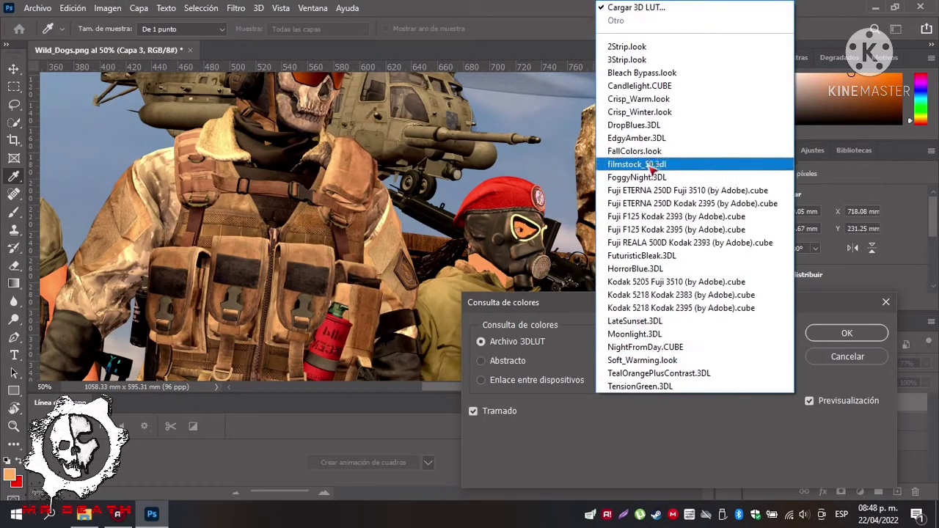
{"action": "left_click", "coordinate": [645, 125]}
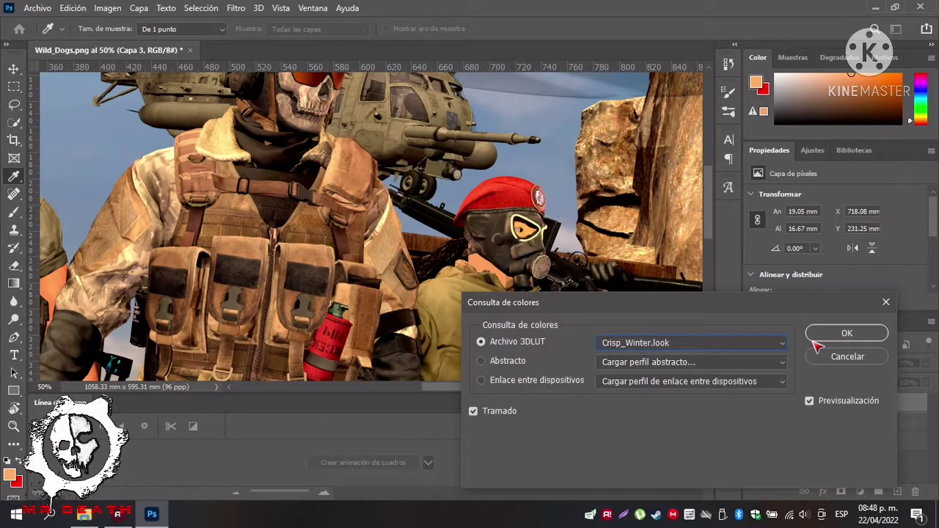
{"action": "key", "text": "Down"}
{"action": "key", "text": "Down"}
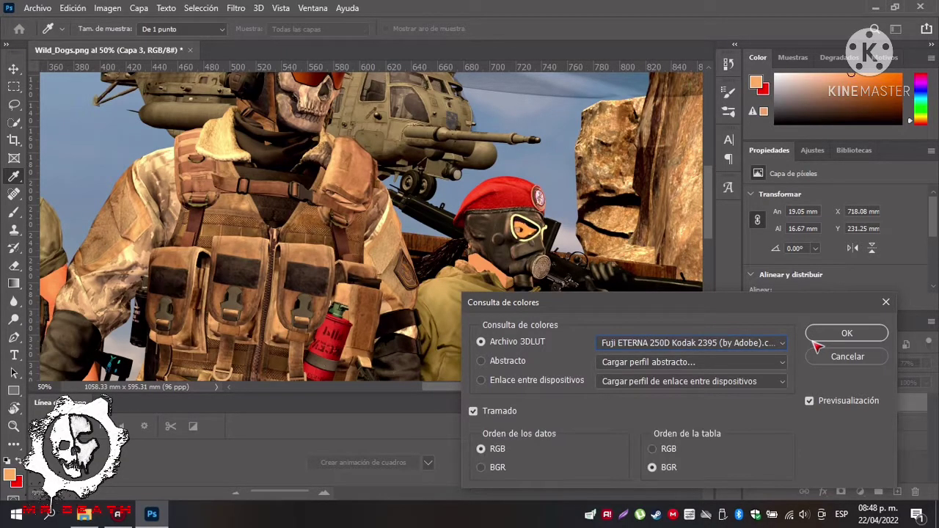
{"action": "left_click", "coordinate": [847, 333]}
{"action": "key", "text": "z"}
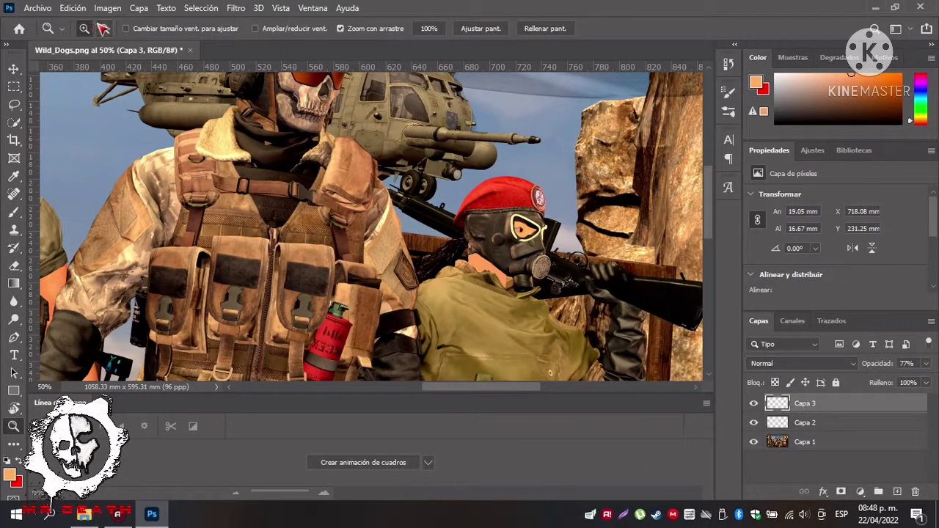
Place the pngegg mist image from the Descargas folder into the poster as an embedded element.
{"action": "left_click", "coordinate": [100, 27]}
{"action": "left_click", "coordinate": [323, 220]}
{"action": "left_click", "coordinate": [322, 220]}
{"action": "left_click", "coordinate": [308, 228]}
{"action": "left_click", "coordinate": [301, 235]}
{"action": "left_click", "coordinate": [85, 28]}
{"action": "left_click", "coordinate": [291, 246]}
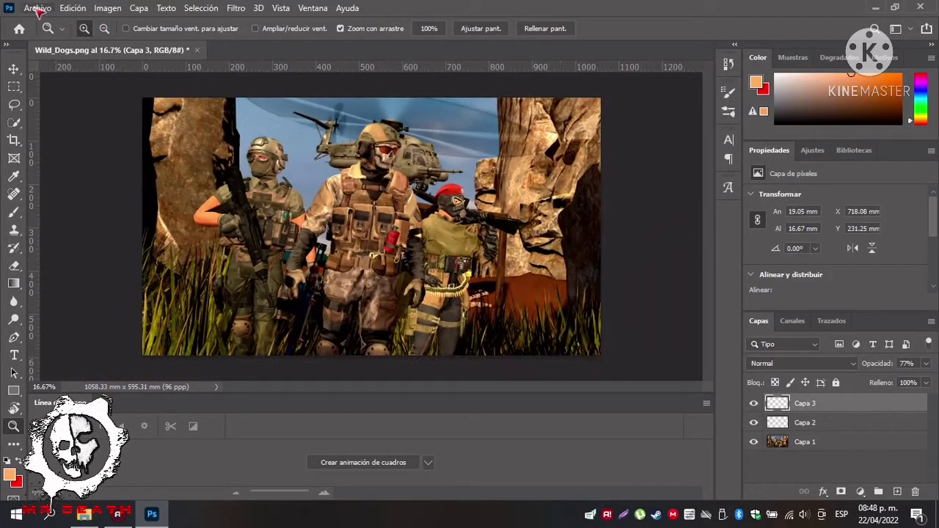
{"action": "left_click", "coordinate": [37, 9]}
{"action": "left_click", "coordinate": [74, 276]}
{"action": "left_click", "coordinate": [62, 124]}
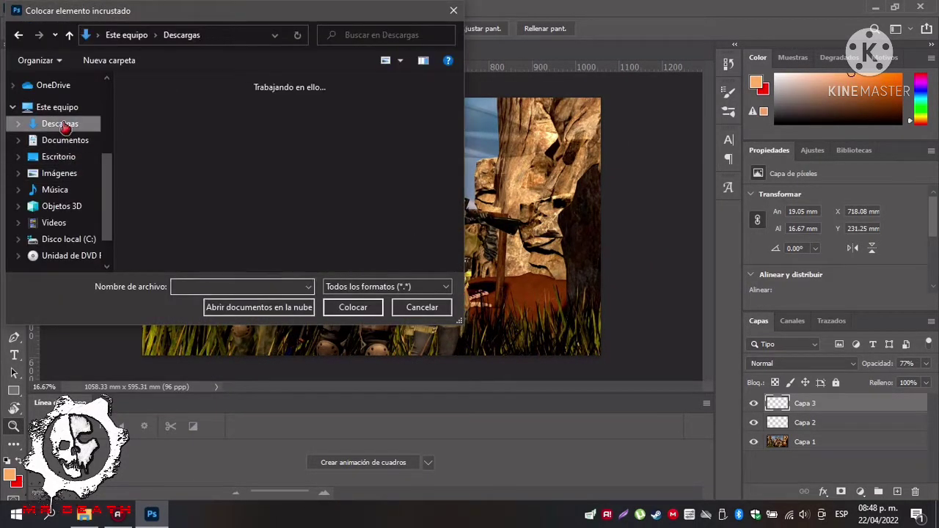
{"action": "double_click", "coordinate": [273, 170]}
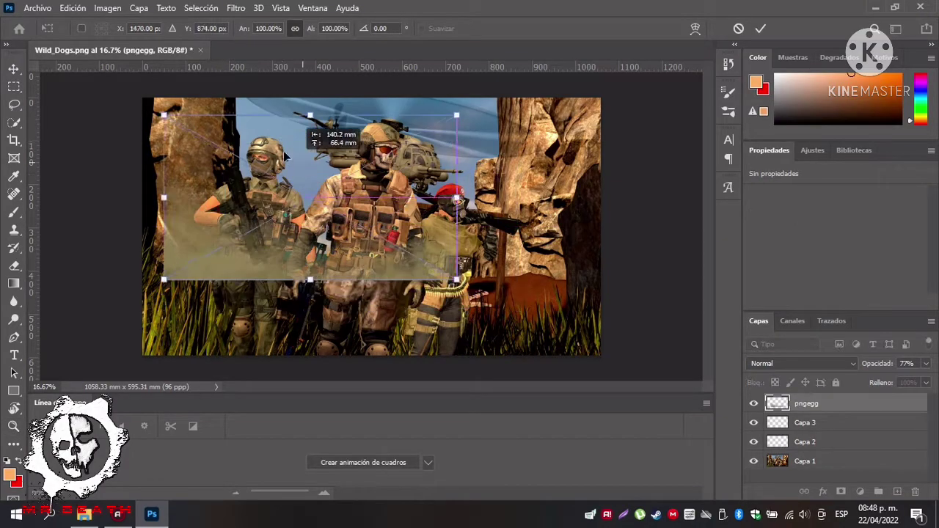
Enlarge the placed mist to about 1137 × 555 mm so it spans the poster's lower part, and commit the placement.
{"action": "left_click_drag", "start_coordinate": [286, 156], "coordinate": [265, 139]}
{"action": "left_click_drag", "start_coordinate": [435, 263], "coordinate": [614, 380]}
{"action": "left_click_drag", "start_coordinate": [143, 366], "coordinate": [126, 373]}
{"action": "left_click", "coordinate": [14, 69]}
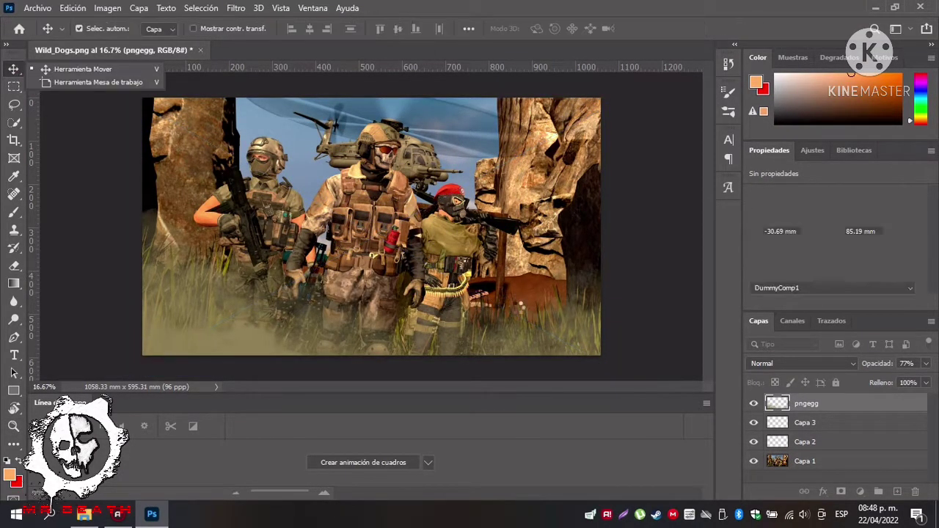
Set the opacity of the pngegg mist layer to 82%.
{"action": "left_click", "coordinate": [925, 363]}
{"action": "left_click_drag", "start_coordinate": [917, 380], "coordinate": [913, 382]}
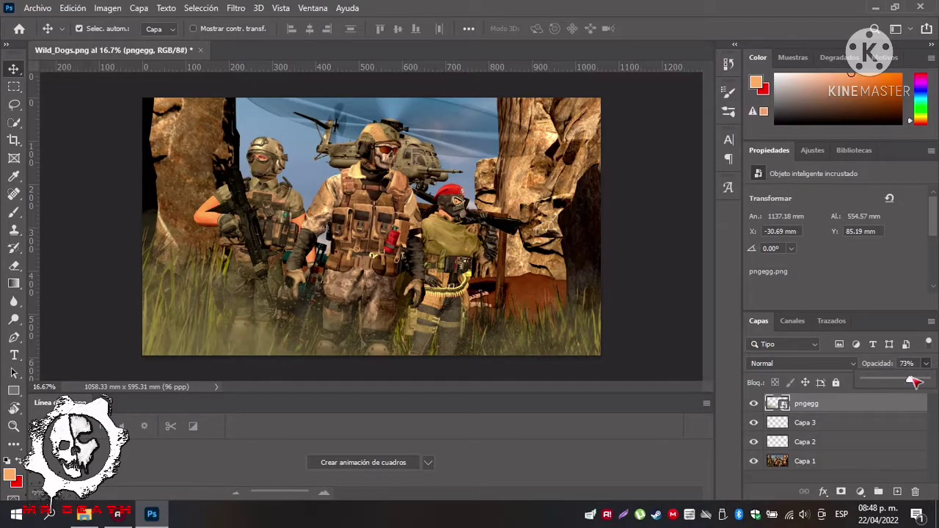
{"action": "left_click", "coordinate": [36, 8]}
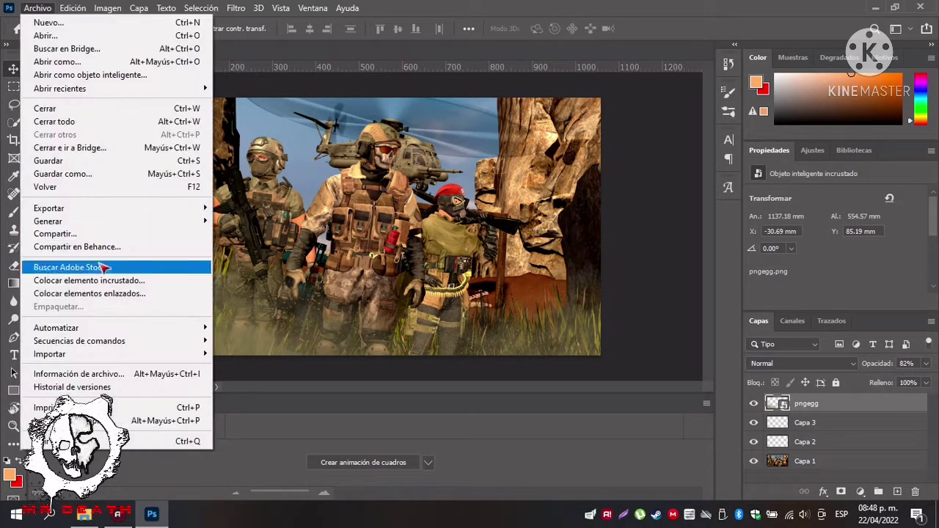
{"action": "left_click", "coordinate": [639, 202]}
Apply a 3DLUT Color Lookup adjustment to the pngegg mist layer as a smart filter.
{"action": "left_click", "coordinate": [106, 11]}
{"action": "mouse_move", "coordinate": [130, 42]}
{"action": "left_click", "coordinate": [396, 165]}
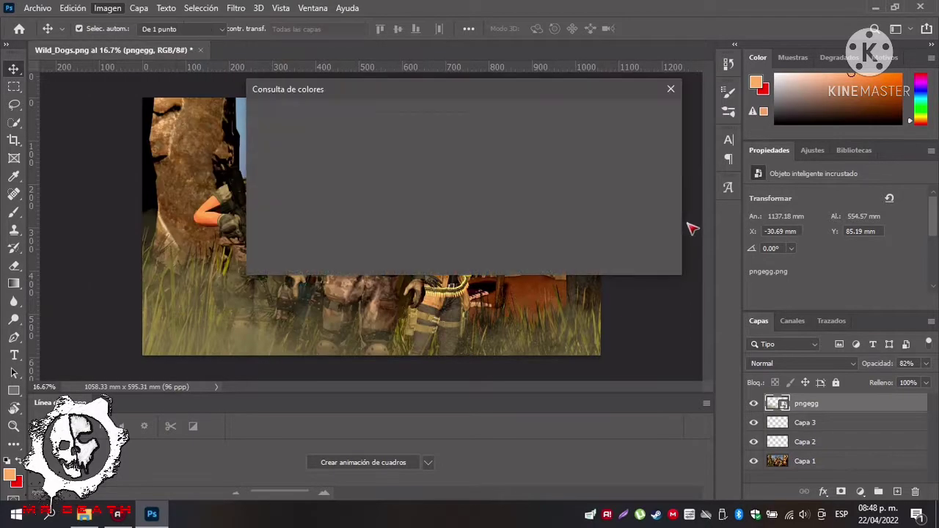
{"action": "left_click", "coordinate": [623, 107]}
{"action": "left_click", "coordinate": [597, 206]}
{"action": "left_click", "coordinate": [776, 100]}
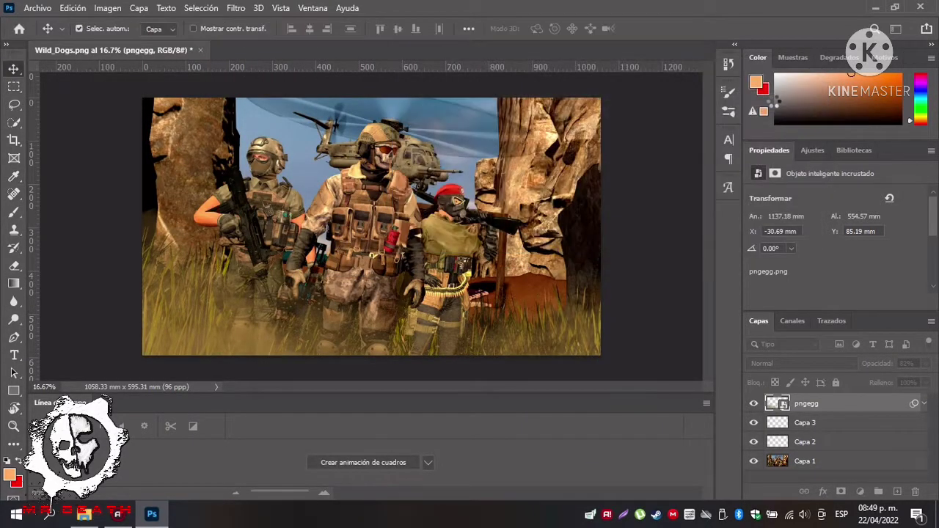
{"action": "left_click", "coordinate": [37, 9]}
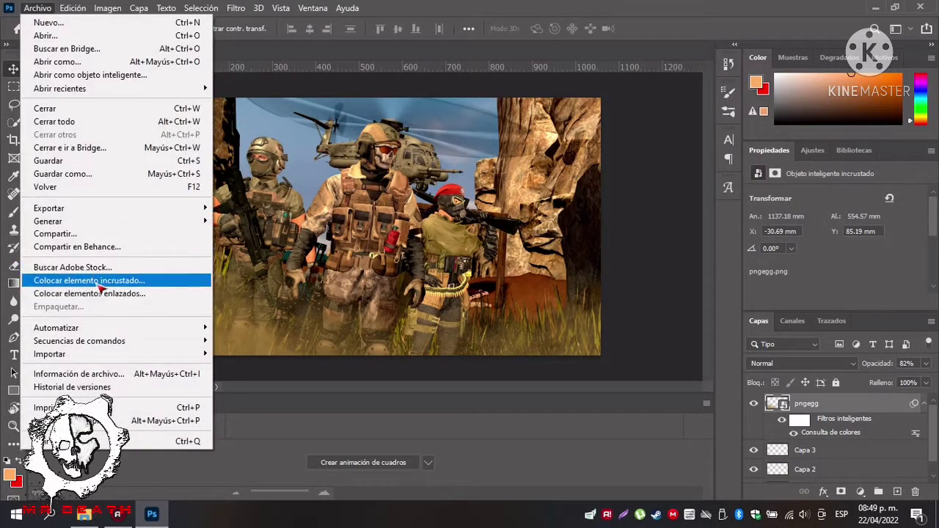
{"action": "left_click", "coordinate": [110, 279]}
{"action": "double_click", "coordinate": [246, 151]}
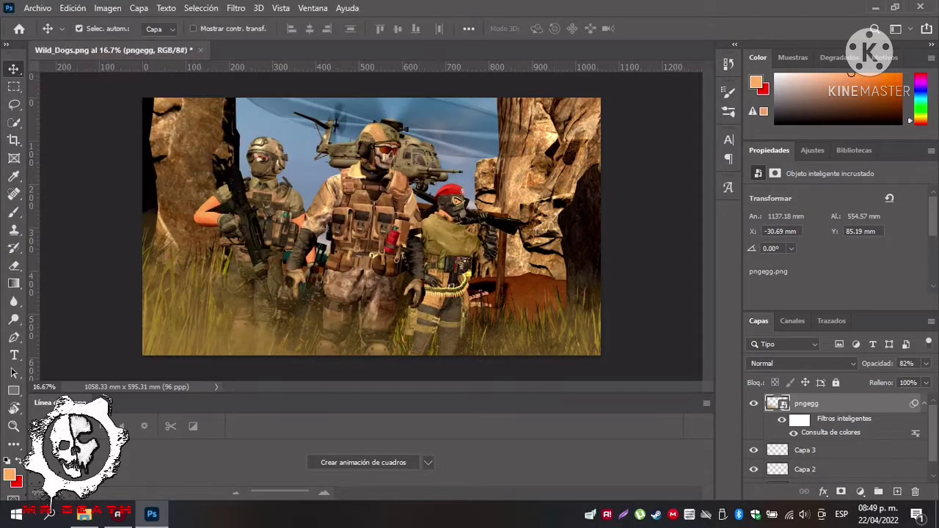
{"action": "left_click_drag", "start_coordinate": [375, 218], "coordinate": [192, 92]}
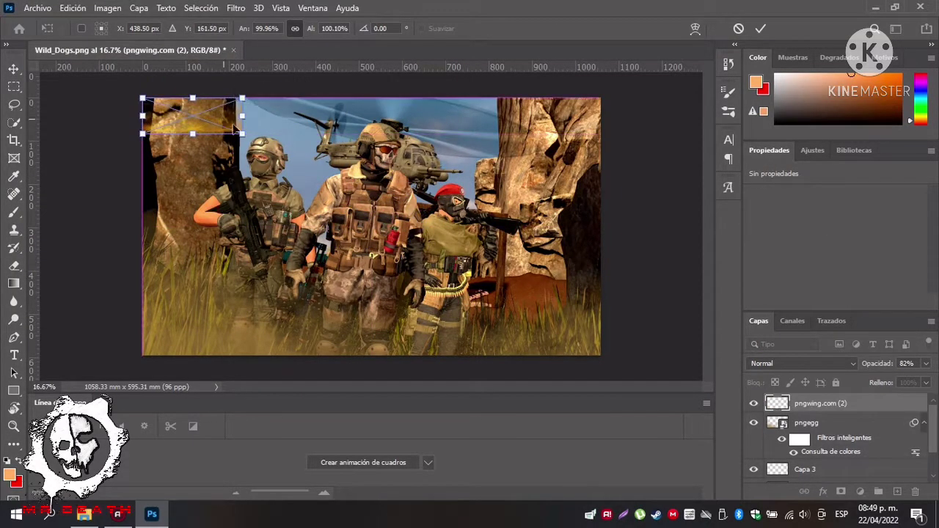
{"action": "left_click_drag", "start_coordinate": [243, 134], "coordinate": [506, 231]}
{"action": "right_click", "coordinate": [438, 199]}
{"action": "left_click", "coordinate": [470, 220]}
{"action": "key", "text": "Escape"}
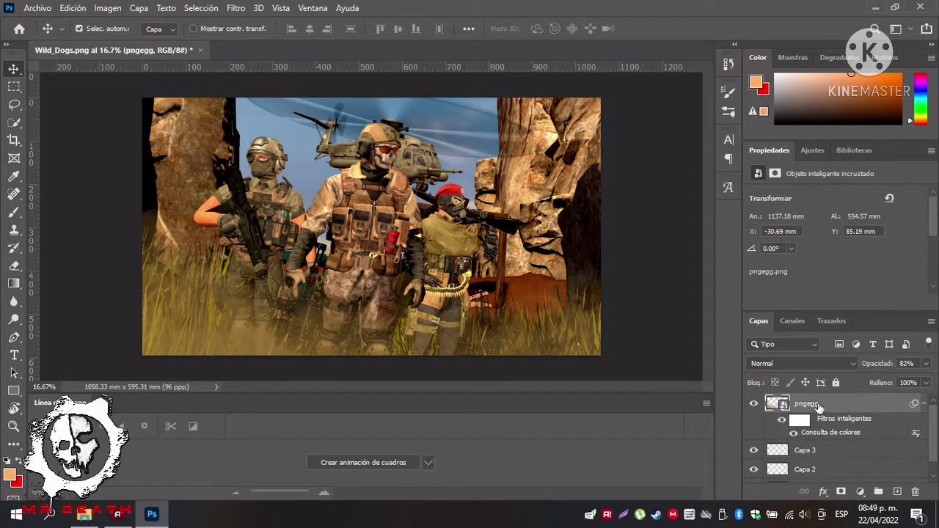
Duplicate the pngegg mist layer, then rotate the copy to -57.95° and move it over the poster's lower-right area.
{"action": "key", "text": "ctrl+j"}
{"action": "key", "text": "ctrl+t"}
{"action": "key", "text": "Return"}
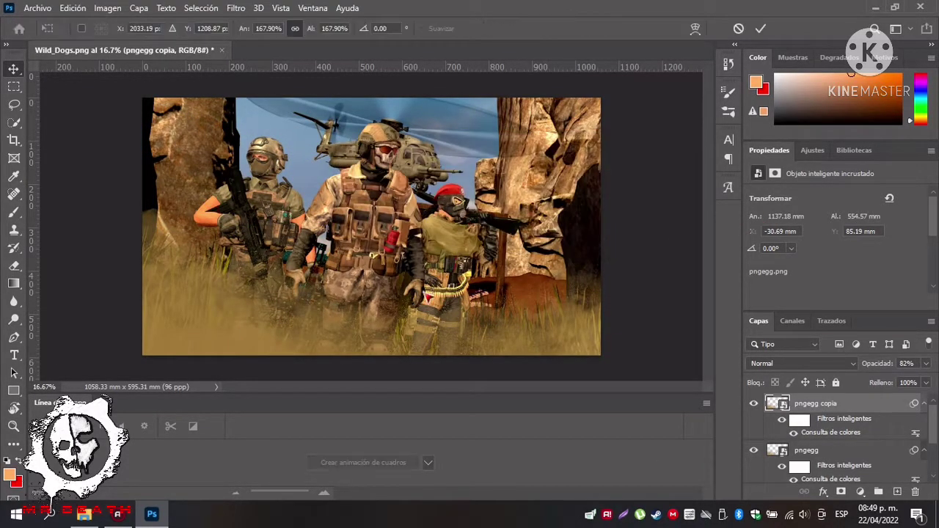
{"action": "left_click_drag", "start_coordinate": [428, 296], "coordinate": [500, 254]}
{"action": "left_click_drag", "start_coordinate": [675, 341], "coordinate": [565, 183]}
{"action": "left_click_drag", "start_coordinate": [483, 291], "coordinate": [658, 252]}
{"action": "left_click_drag", "start_coordinate": [420, 317], "coordinate": [456, 355]}
{"action": "left_click_drag", "start_coordinate": [511, 265], "coordinate": [511, 249]}
{"action": "left_click_drag", "start_coordinate": [464, 322], "coordinate": [443, 346]}
{"action": "left_click_drag", "start_coordinate": [598, 250], "coordinate": [588, 237]}
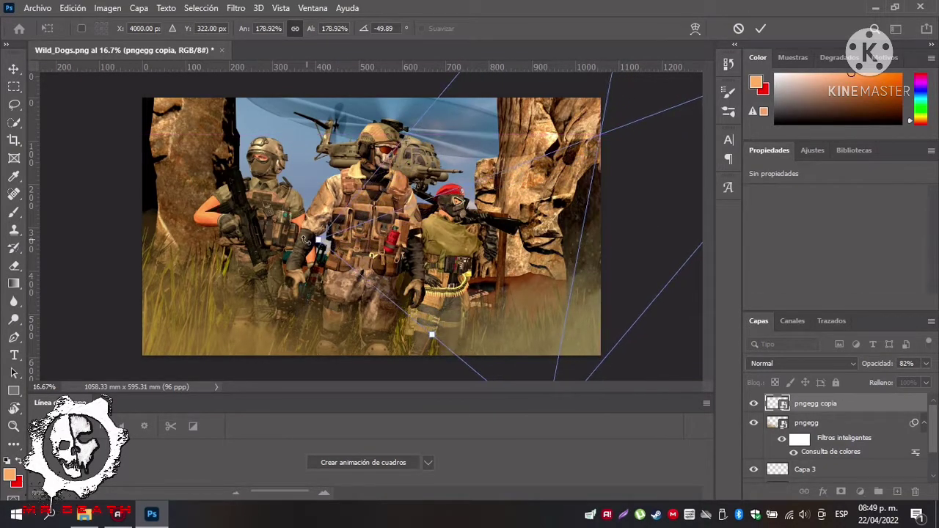
{"action": "left_click_drag", "start_coordinate": [306, 239], "coordinate": [324, 278]}
{"action": "left_click", "coordinate": [13, 70]}
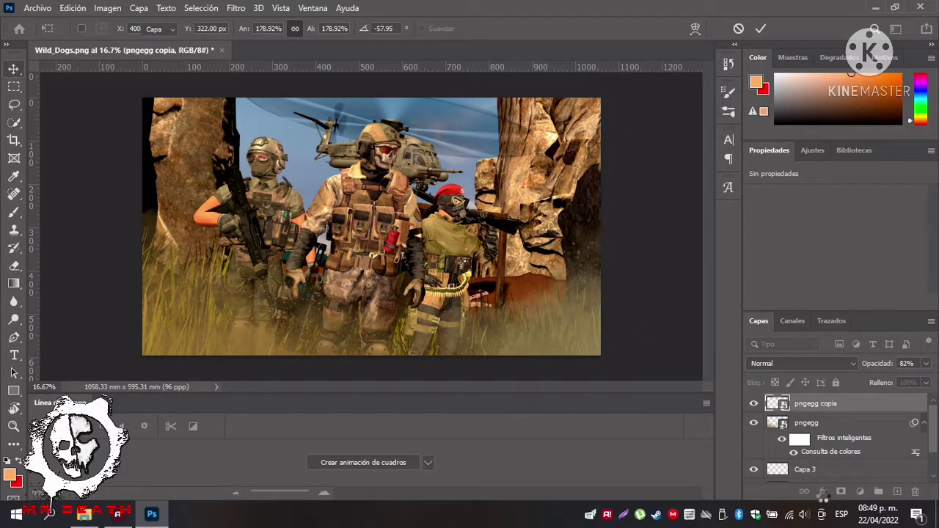
{"action": "key", "text": "Return"}
Try adding a second Color Lookup to the pngegg copia layer with the NightFromDay.CUBE 3DLUT file.
{"action": "left_click", "coordinate": [107, 7]}
{"action": "mouse_move", "coordinate": [100, 41]}
{"action": "left_click", "coordinate": [315, 174]}
{"action": "left_click", "coordinate": [579, 108]}
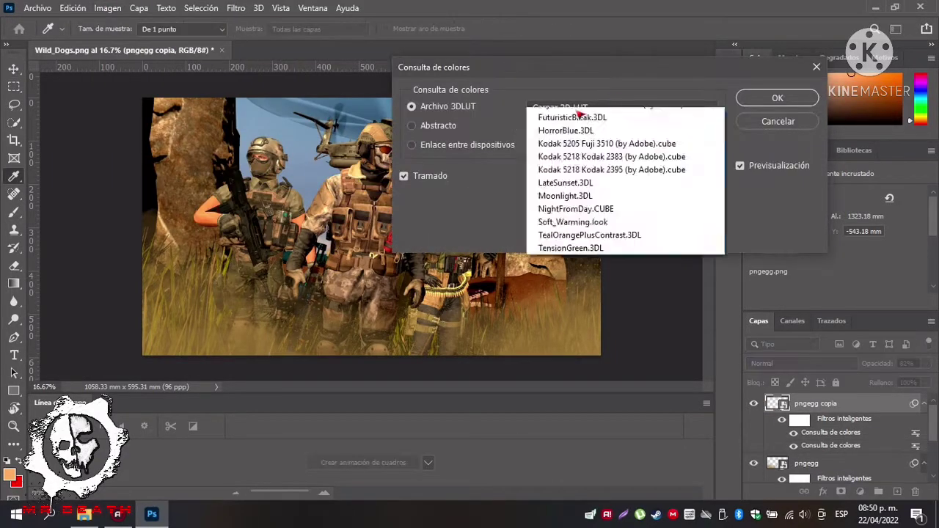
{"action": "left_click", "coordinate": [579, 207]}
{"action": "left_click", "coordinate": [777, 98]}
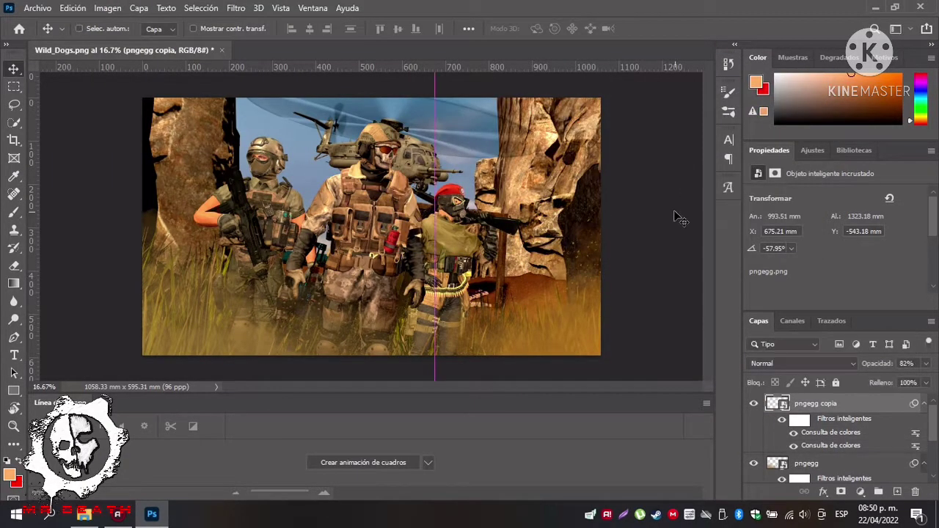
Try rotating the mist copy to -65.02°, then undo that transformation and the second Color Lookup.
{"action": "key", "text": "ctrl+t"}
{"action": "left_click_drag", "start_coordinate": [585, 277], "coordinate": [600, 233]}
{"action": "left_click_drag", "start_coordinate": [335, 236], "coordinate": [356, 269]}
{"action": "left_click_drag", "start_coordinate": [527, 261], "coordinate": [514, 261]}
{"action": "left_click", "coordinate": [14, 69]}
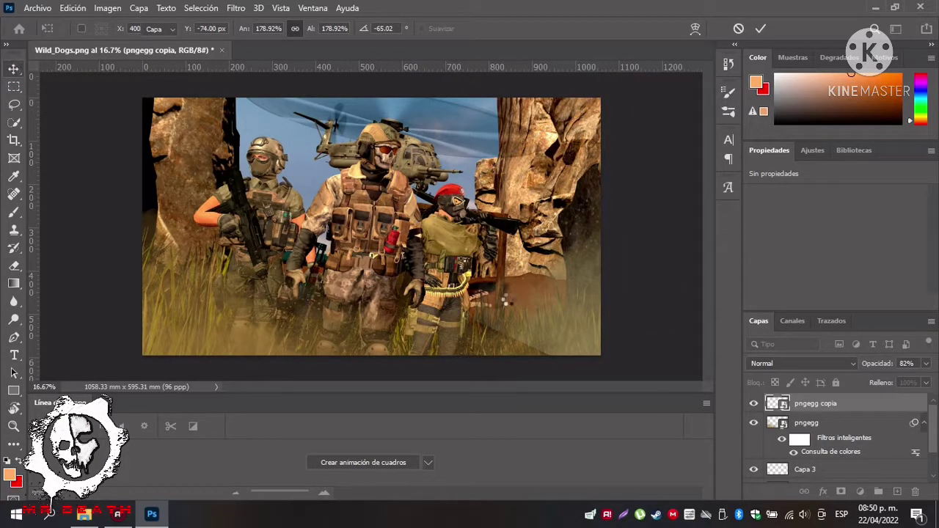
{"action": "key", "text": "Return"}
{"action": "left_click", "coordinate": [612, 262]}
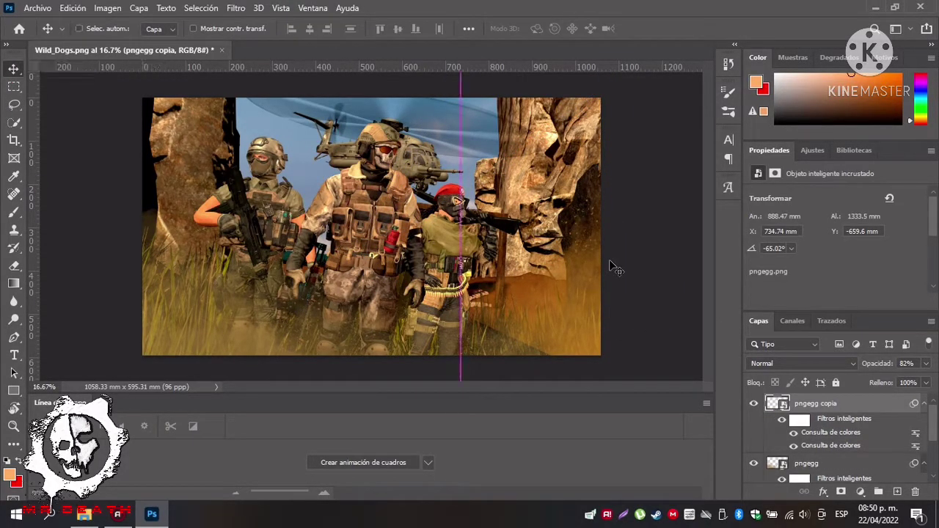
{"action": "key", "text": "ctrl+z"}
{"action": "key", "text": "ctrl+z"}
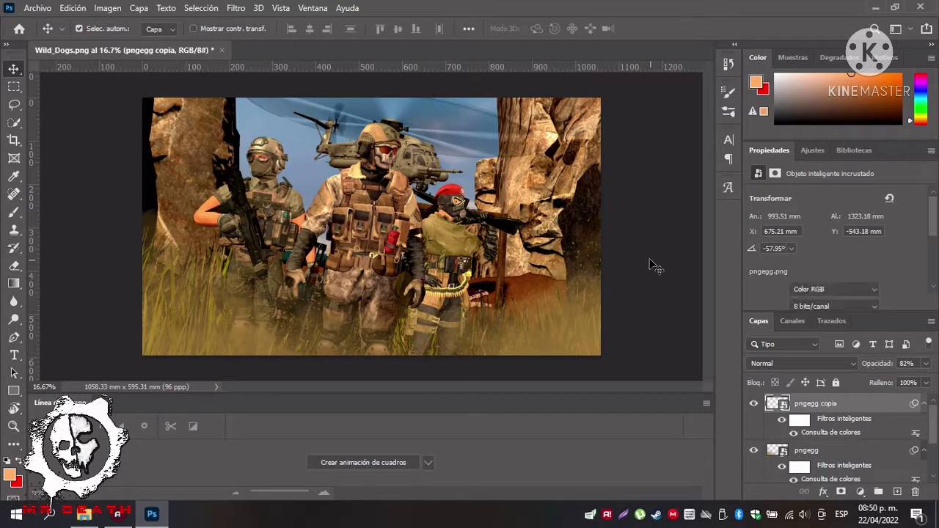
Deselect the layers and collapse the smart filter lists of both mist layers.
{"action": "left_click", "coordinate": [649, 258]}
{"action": "left_click", "coordinate": [923, 404]}
{"action": "left_click", "coordinate": [921, 423]}
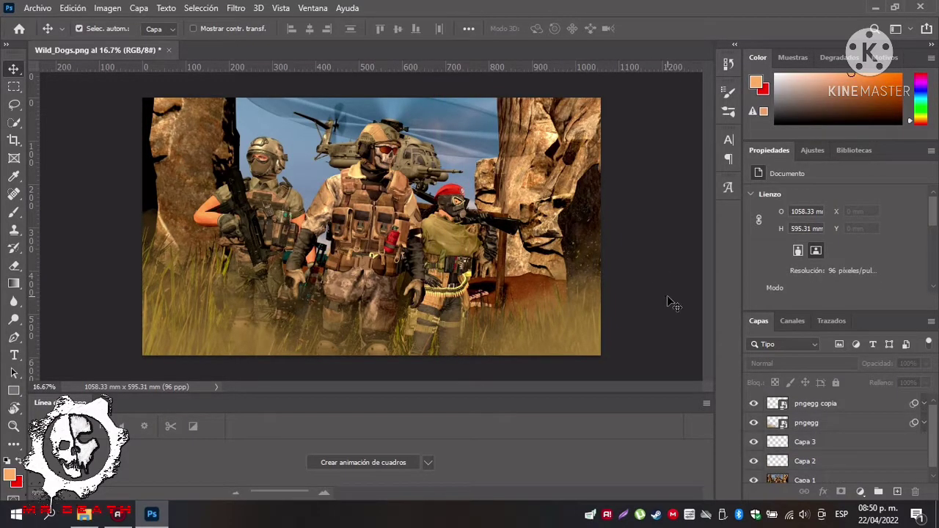
Place the LOGO image from the Imágenes folder into the poster as an embedded element.
{"action": "left_click", "coordinate": [36, 8]}
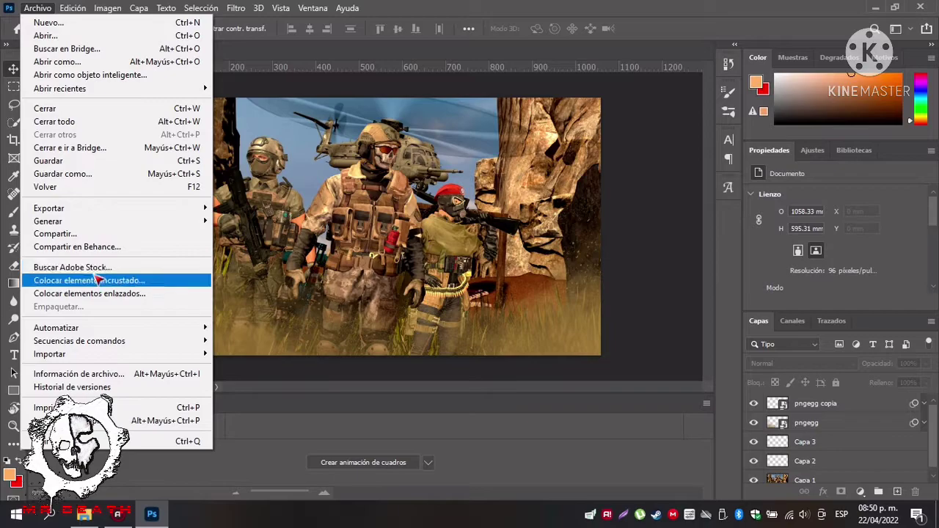
{"action": "left_click", "coordinate": [121, 250]}
{"action": "left_click", "coordinate": [59, 173]}
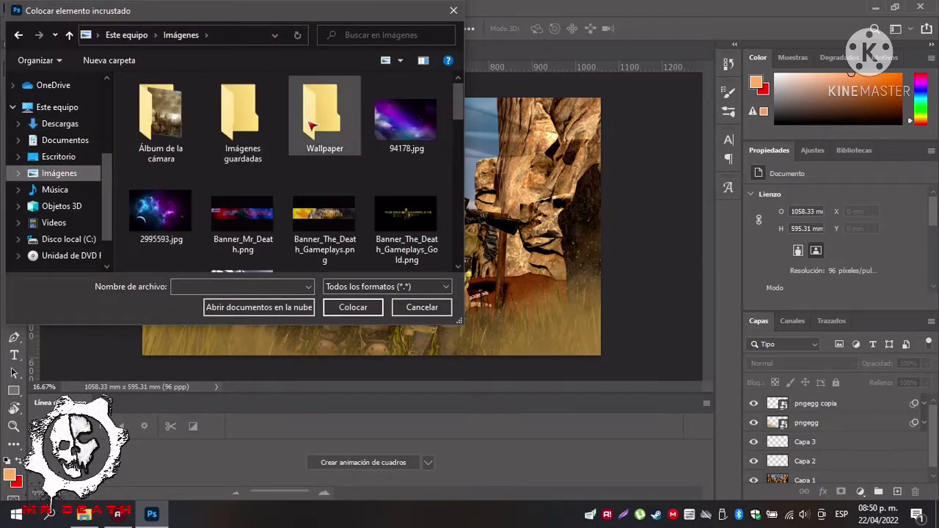
{"action": "scroll", "coordinate": [315, 213], "scroll_direction": "down", "scroll_amount": 5}
{"action": "double_click", "coordinate": [320, 197]}
Position the logo at about 133 × 142 mm over the tree trunk in the poster's upper-left corner, and commit the placement.
{"action": "left_click_drag", "start_coordinate": [369, 220], "coordinate": [200, 136]}
{"action": "left_click_drag", "start_coordinate": [218, 175], "coordinate": [213, 175]}
{"action": "right_click", "coordinate": [200, 136]}
{"action": "left_click", "coordinate": [220, 146]}
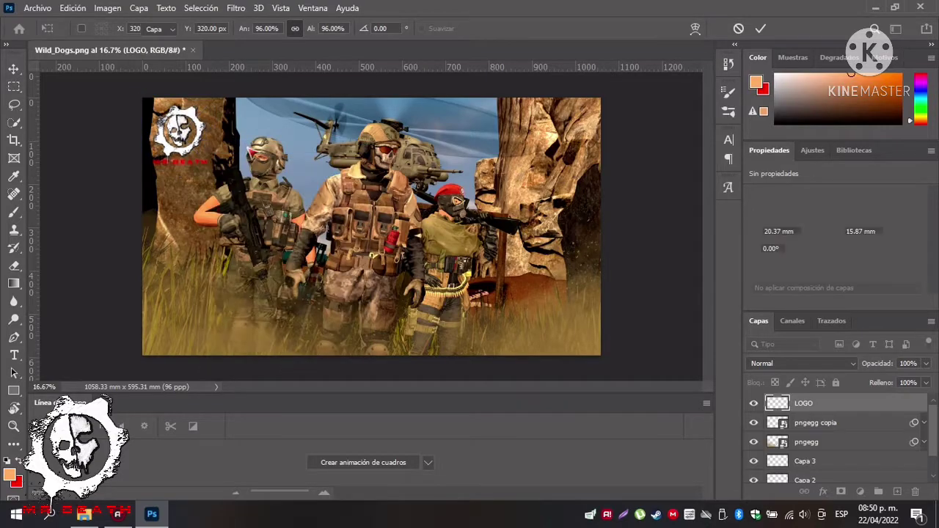
Save the poster as Wild_Dogs.png in the Wallpaper folder, replacing the existing file and using the large file size PNG option.
{"action": "left_click", "coordinate": [36, 8]}
{"action": "left_click", "coordinate": [71, 157]}
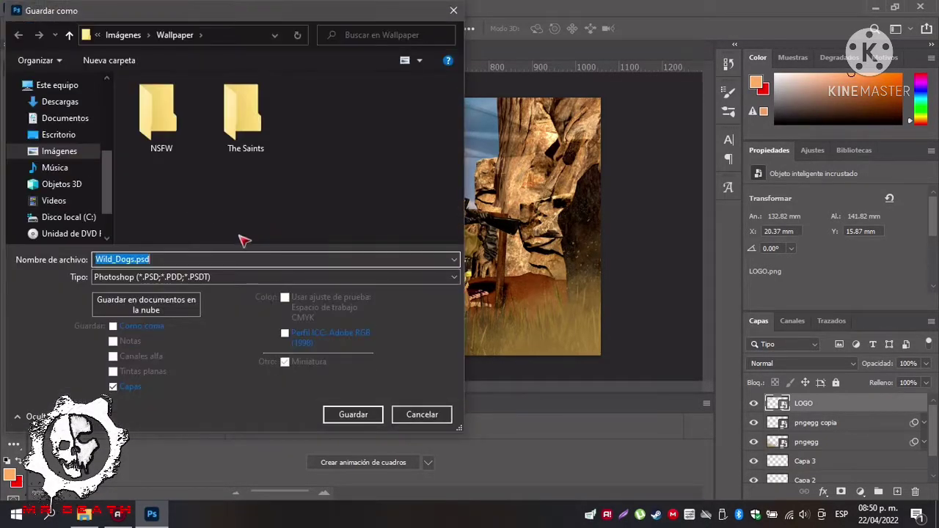
{"action": "left_click", "coordinate": [212, 277]}
{"action": "left_click", "coordinate": [209, 425]}
{"action": "left_click", "coordinate": [353, 414]}
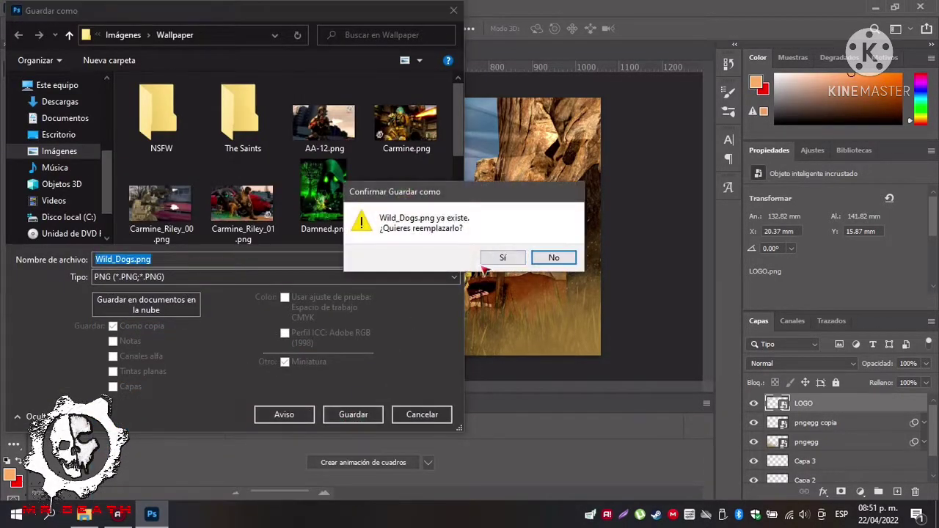
{"action": "left_click", "coordinate": [490, 260]}
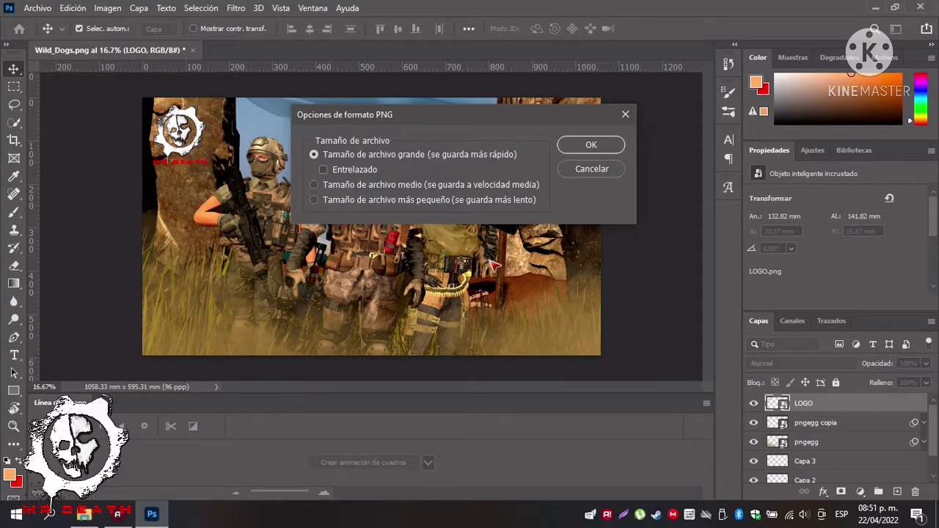
{"action": "left_click", "coordinate": [589, 142]}
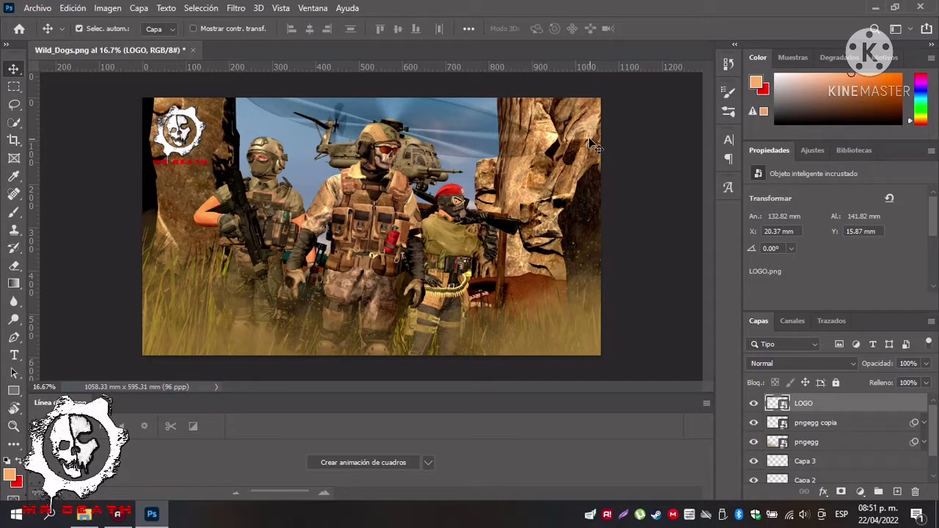
Switch to File Explorer, view the exported Wild_Dogs.png from the Wallpaper folder in Photos, and close the viewer.
{"action": "left_click", "coordinate": [84, 513]}
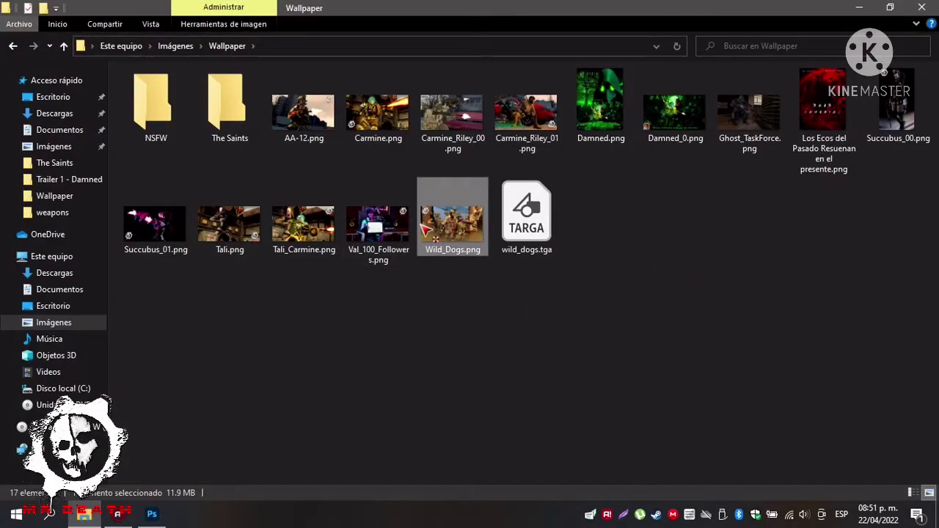
{"action": "double_click", "coordinate": [426, 231]}
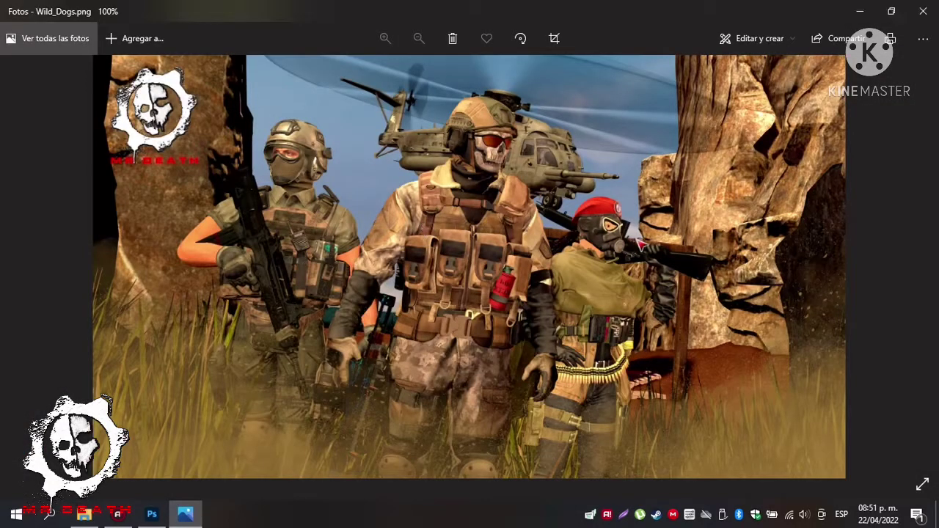
{"action": "key", "text": "alt+F4"}
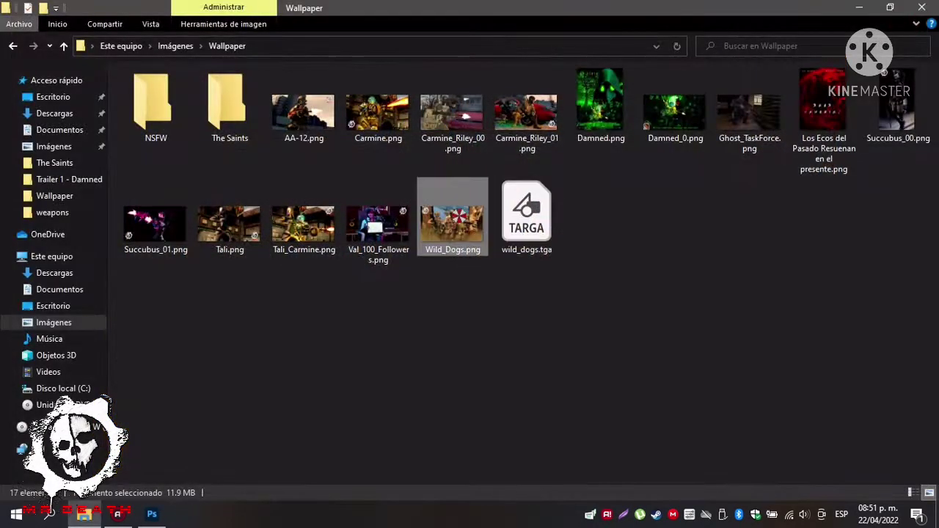
Set Wild_Dogs.png as the desktop background and close the Wallpaper folder window.
{"action": "right_click", "coordinate": [456, 218]}
{"action": "left_click", "coordinate": [562, 66]}
{"action": "left_click", "coordinate": [935, 3]}
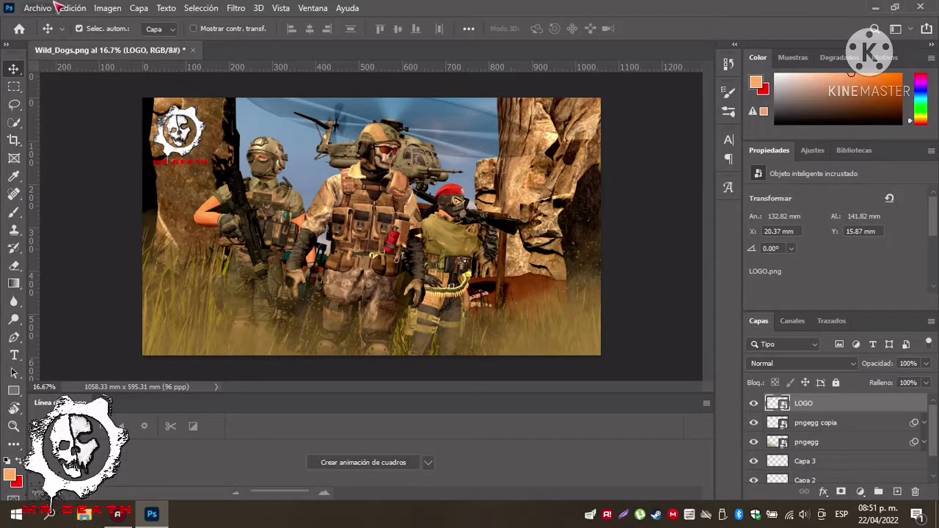
Close Photoshop, saving the layered poster as Wild_Dogs.psd.
{"action": "left_click", "coordinate": [918, 6]}
{"action": "left_click", "coordinate": [401, 192]}
{"action": "key", "text": "ctrl+shift+s"}
{"action": "left_click", "coordinate": [357, 356]}
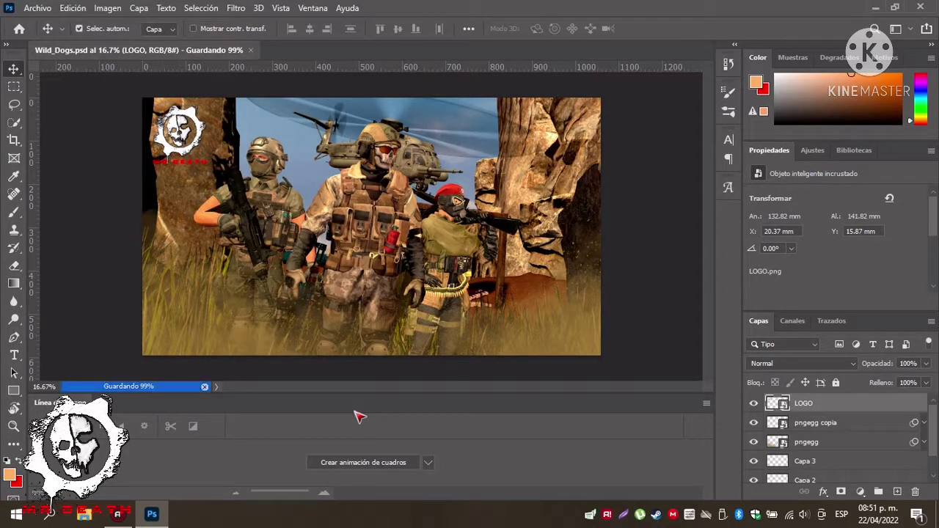
{"action": "key", "text": "ctrl+q"}
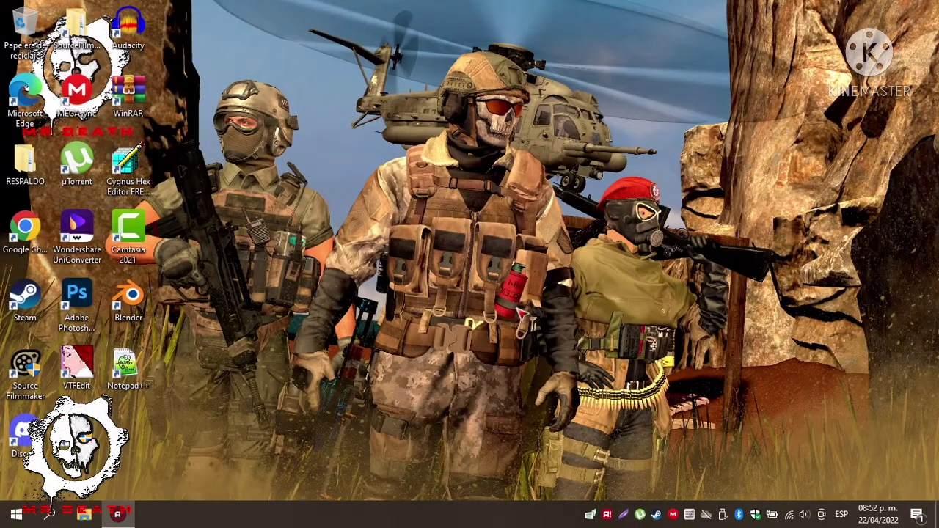
Hide the desktop icons so the wallpaper is unobstructed.
{"action": "right_click", "coordinate": [627, 188]}
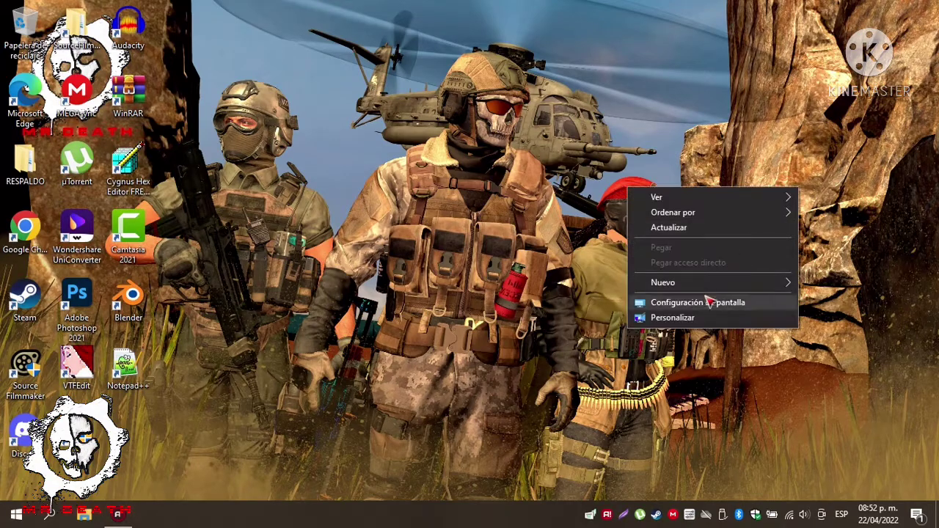
{"action": "mouse_move", "coordinate": [714, 199]}
{"action": "left_click", "coordinate": [498, 283]}
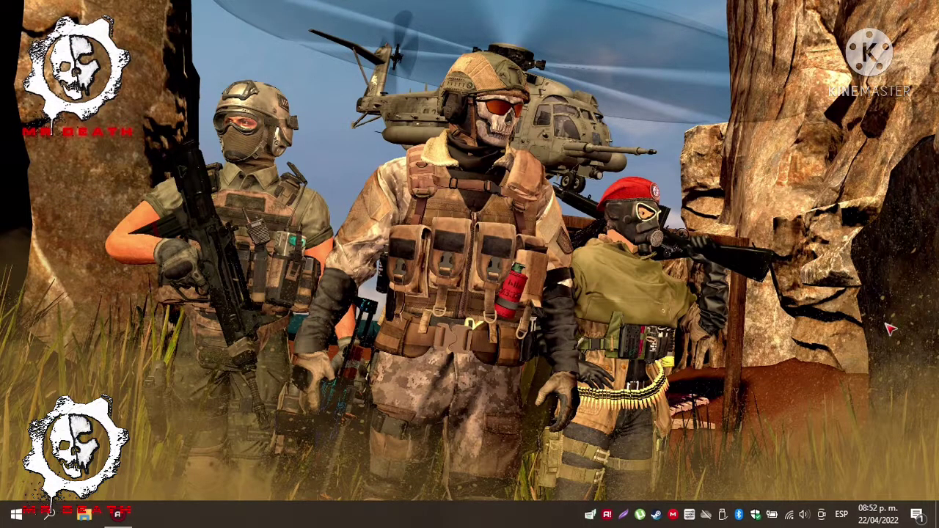